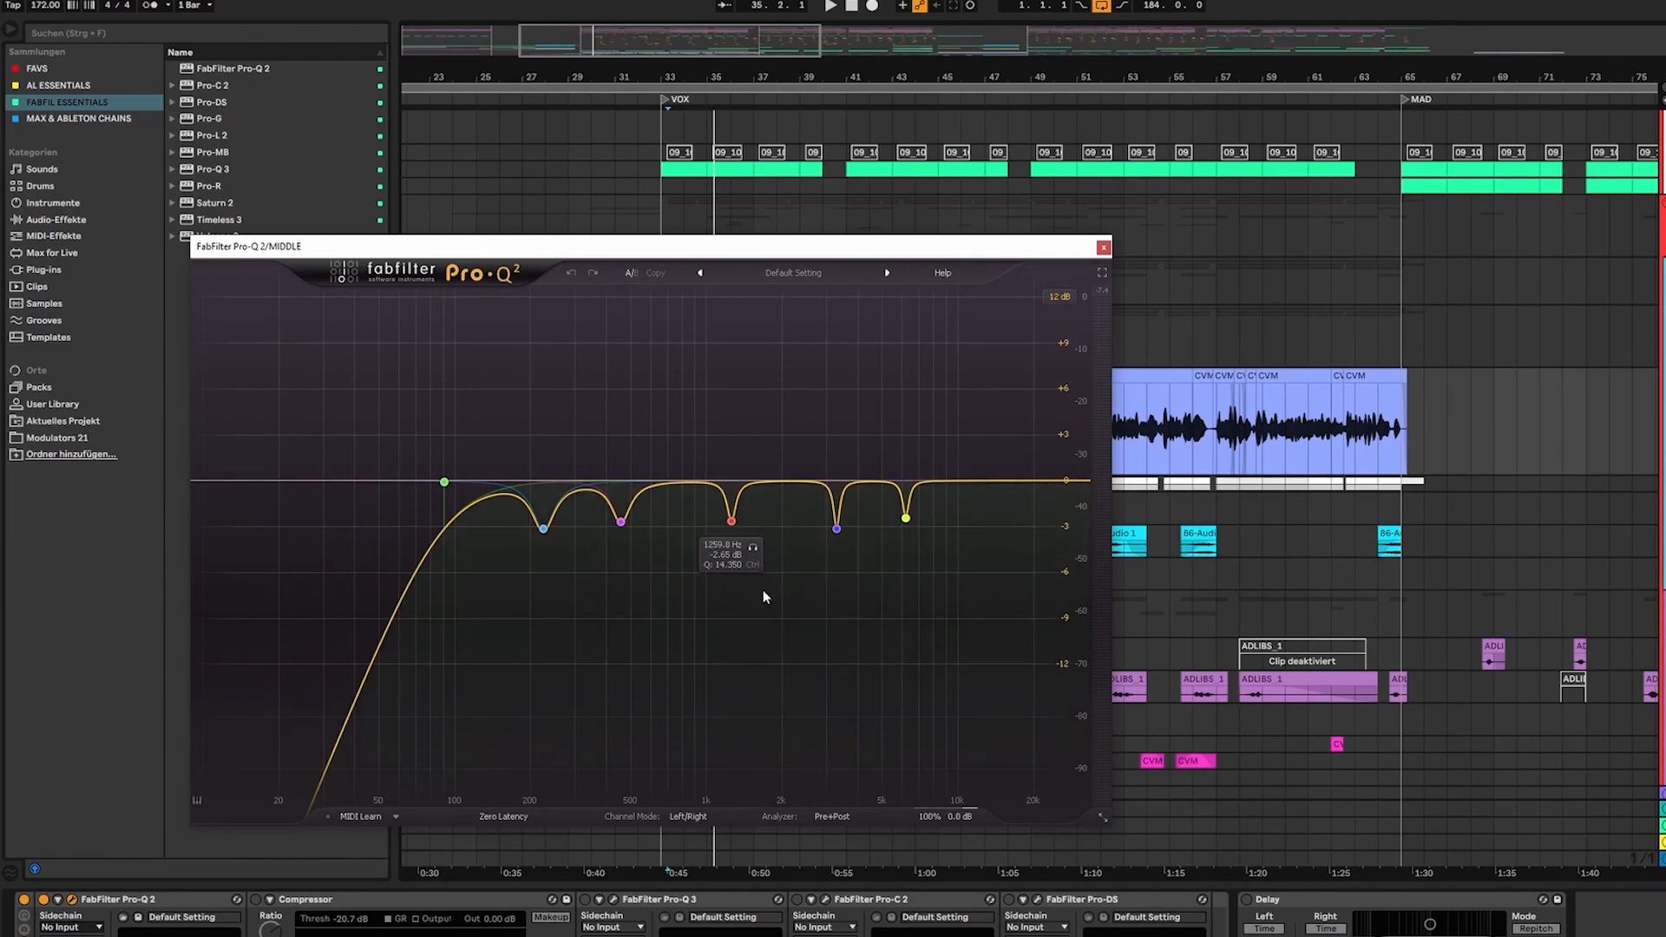
Play the vocal and audition the EQ cut at about 225 Hz in isolation
{"action": "left_click", "coordinate": [1060, 296]}
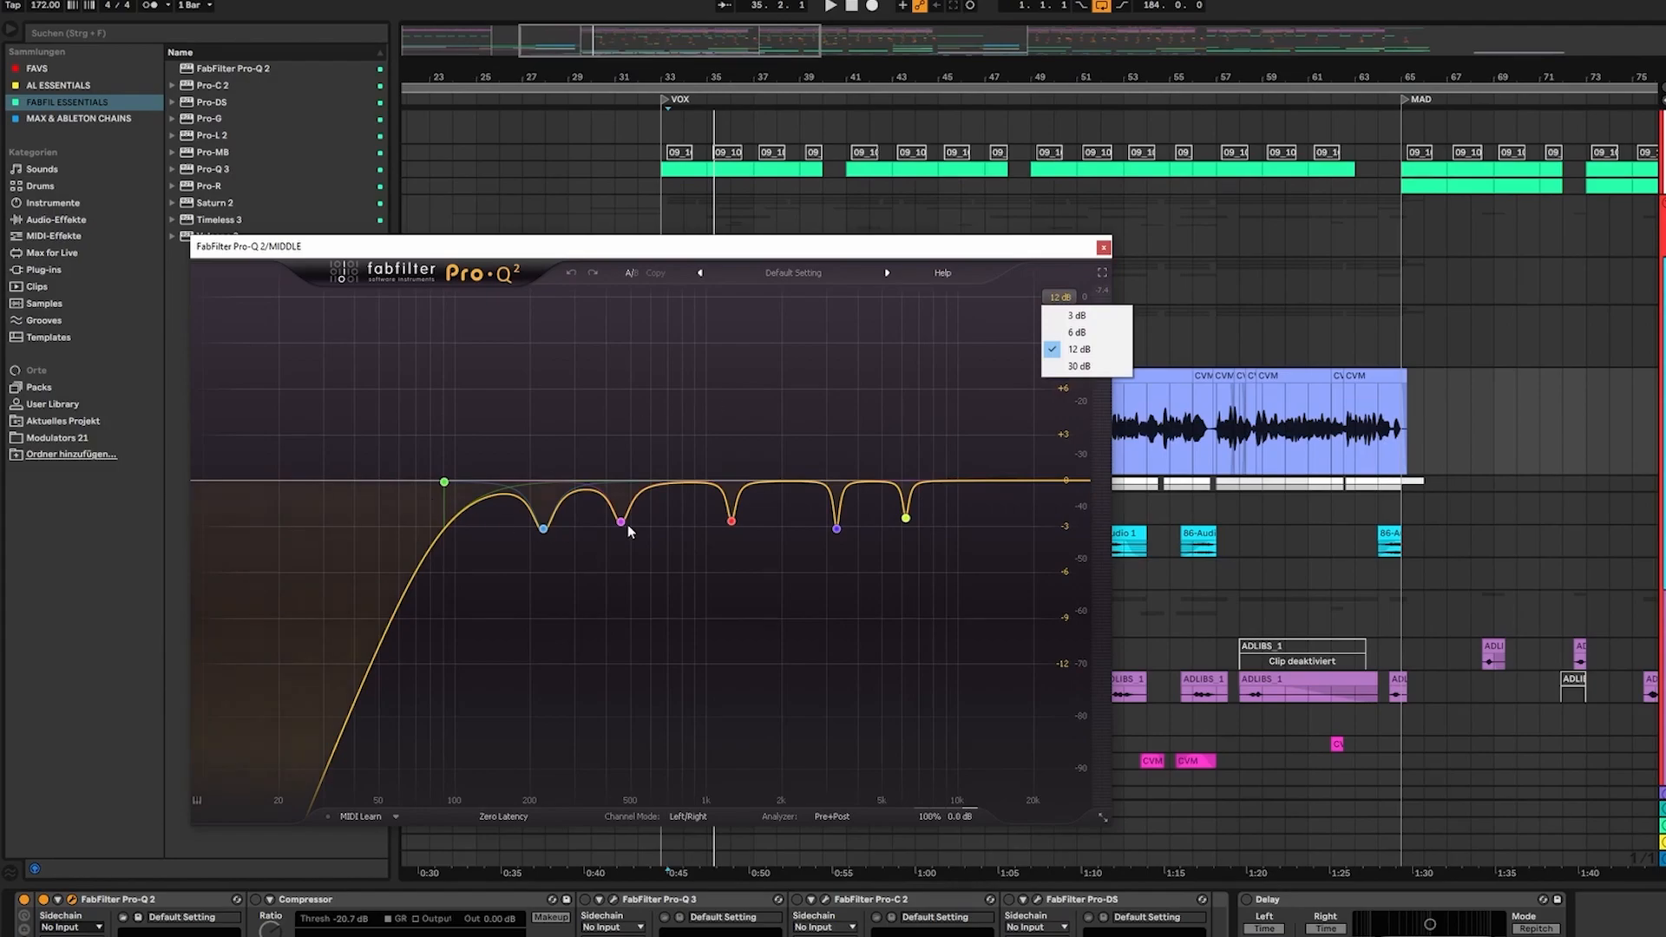
{"action": "left_click_drag", "start_coordinate": [611, 246], "coordinate": [596, 200]}
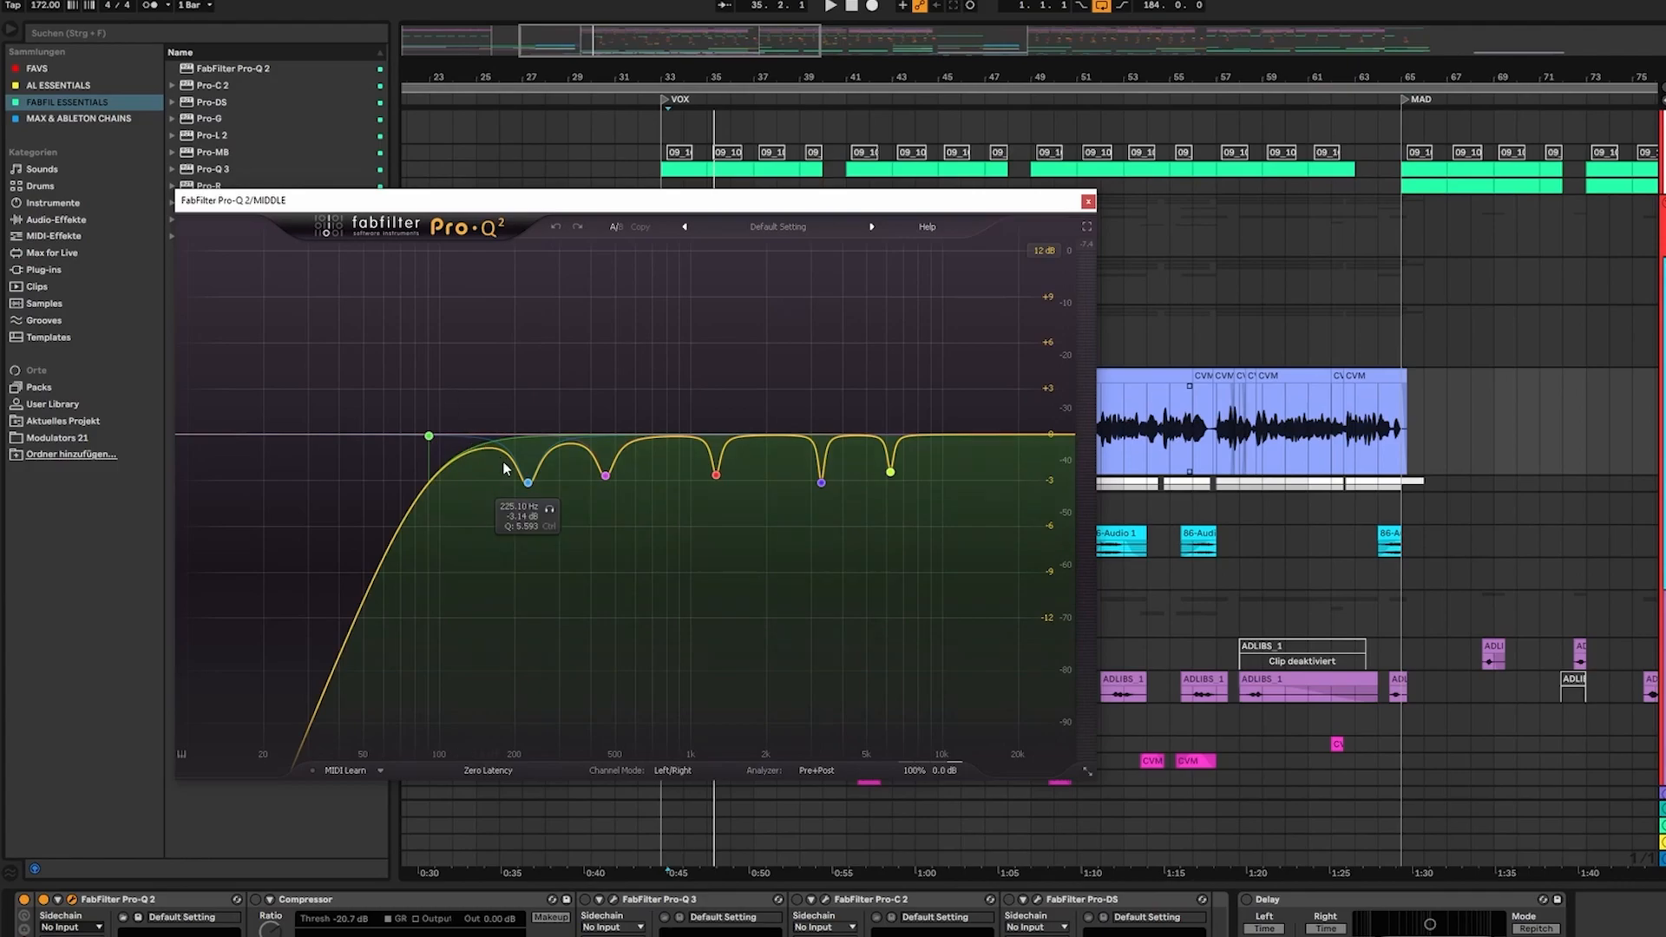
{"action": "key", "text": "space"}
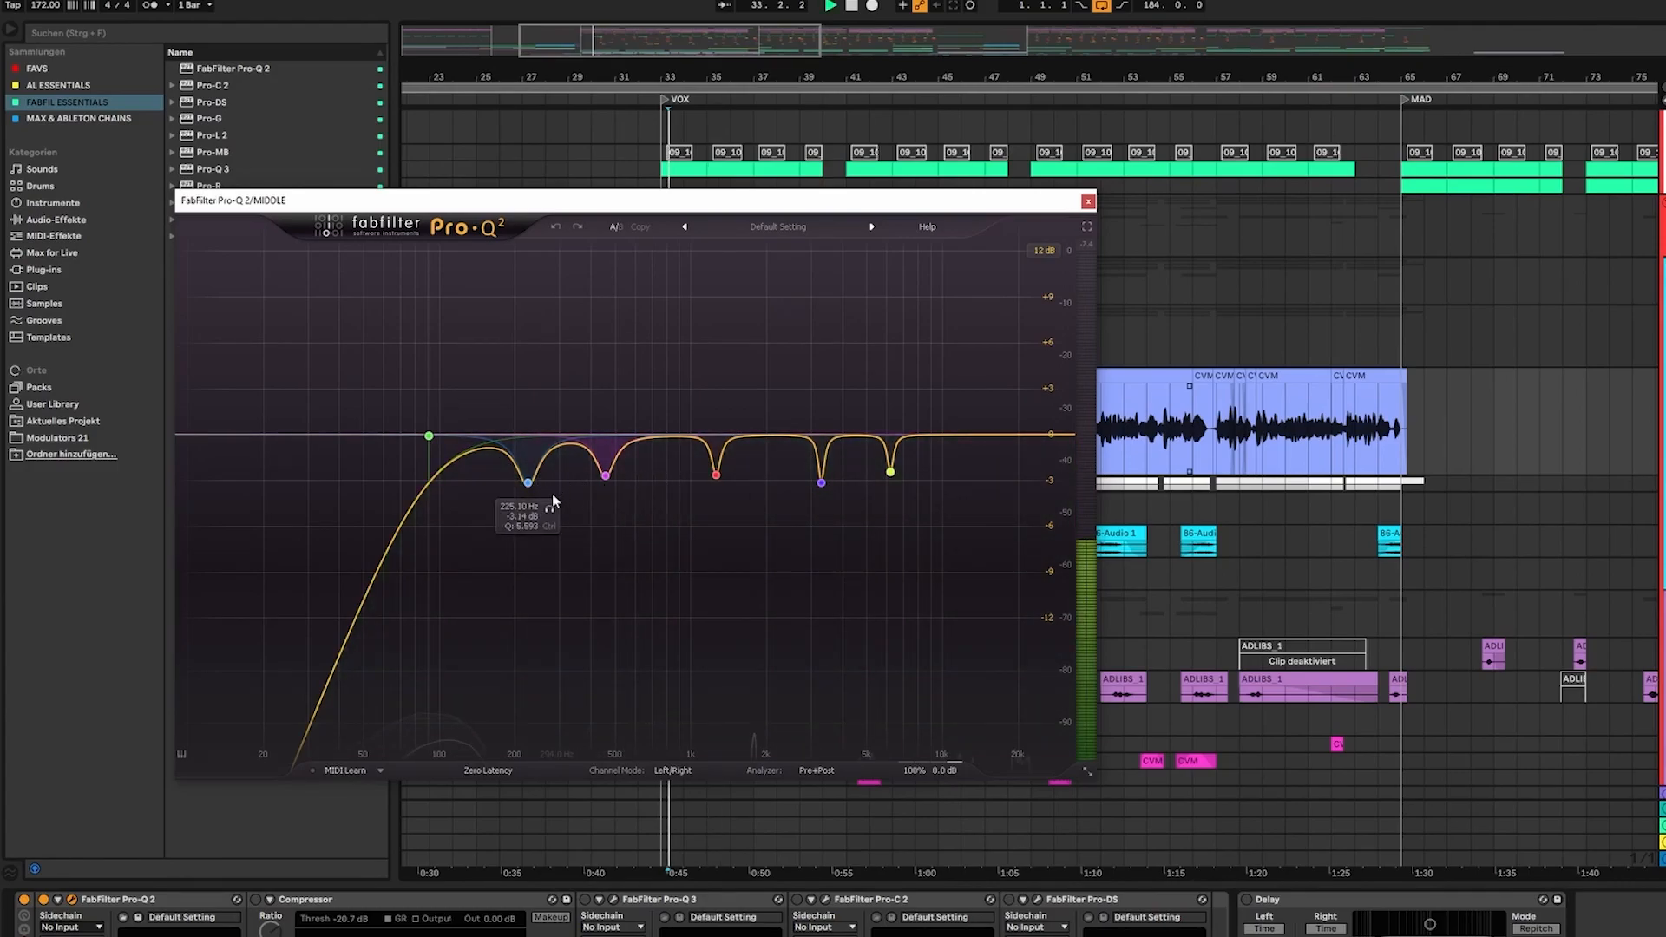
{"action": "left_click", "coordinate": [549, 512]}
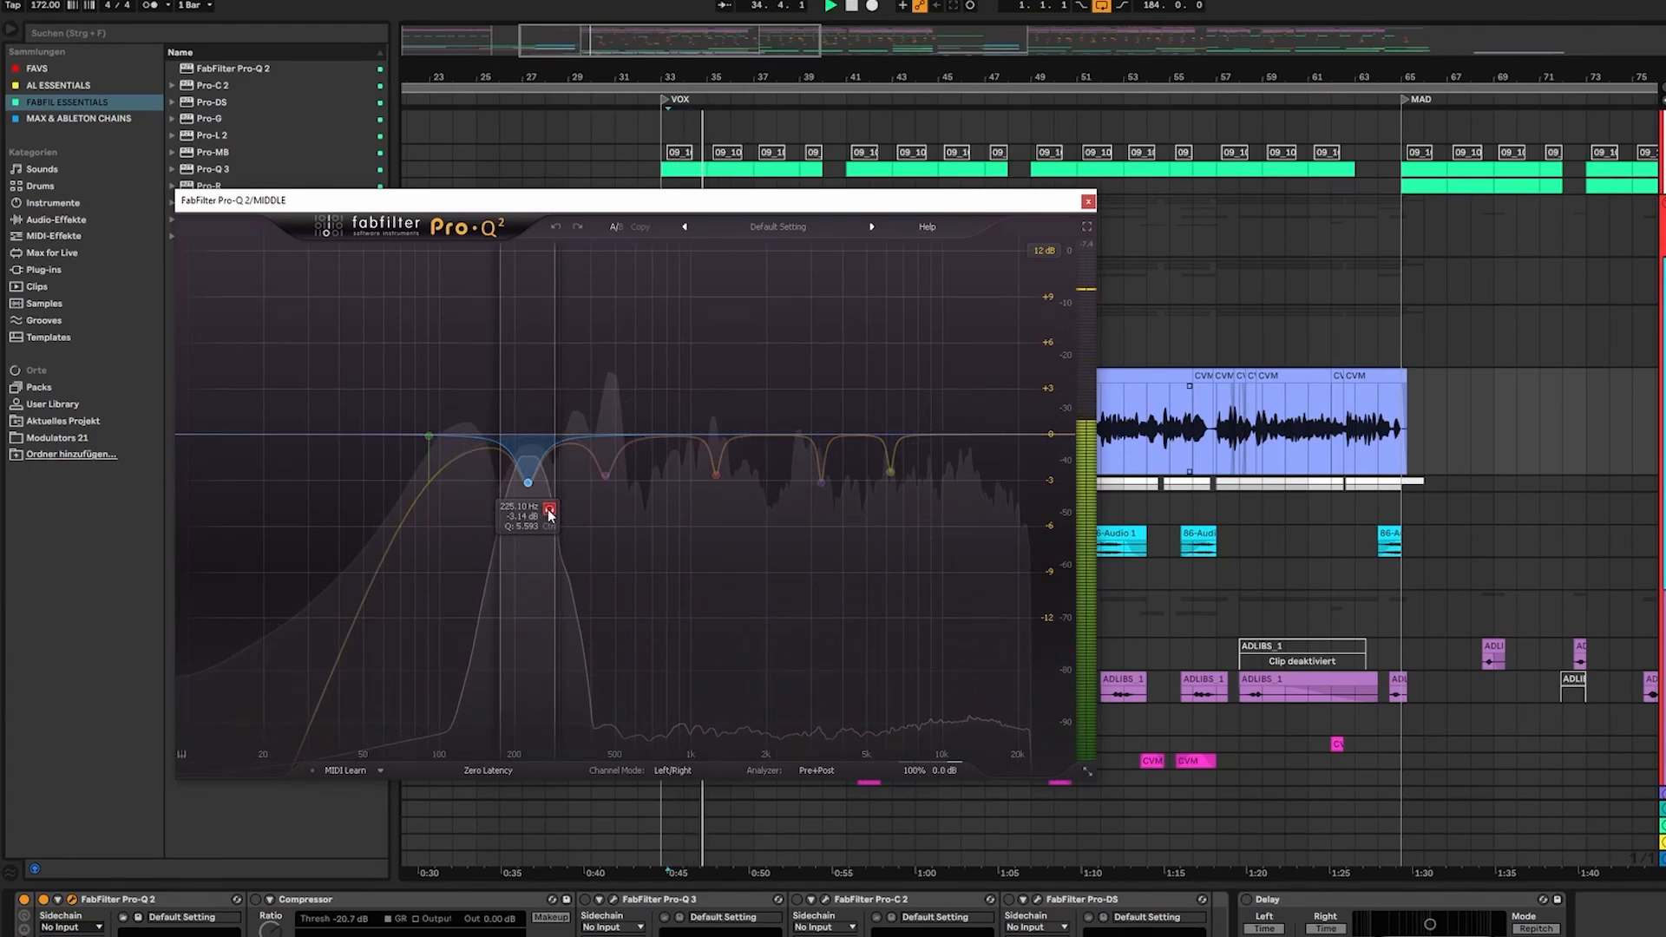
{"action": "left_click", "coordinate": [549, 511]}
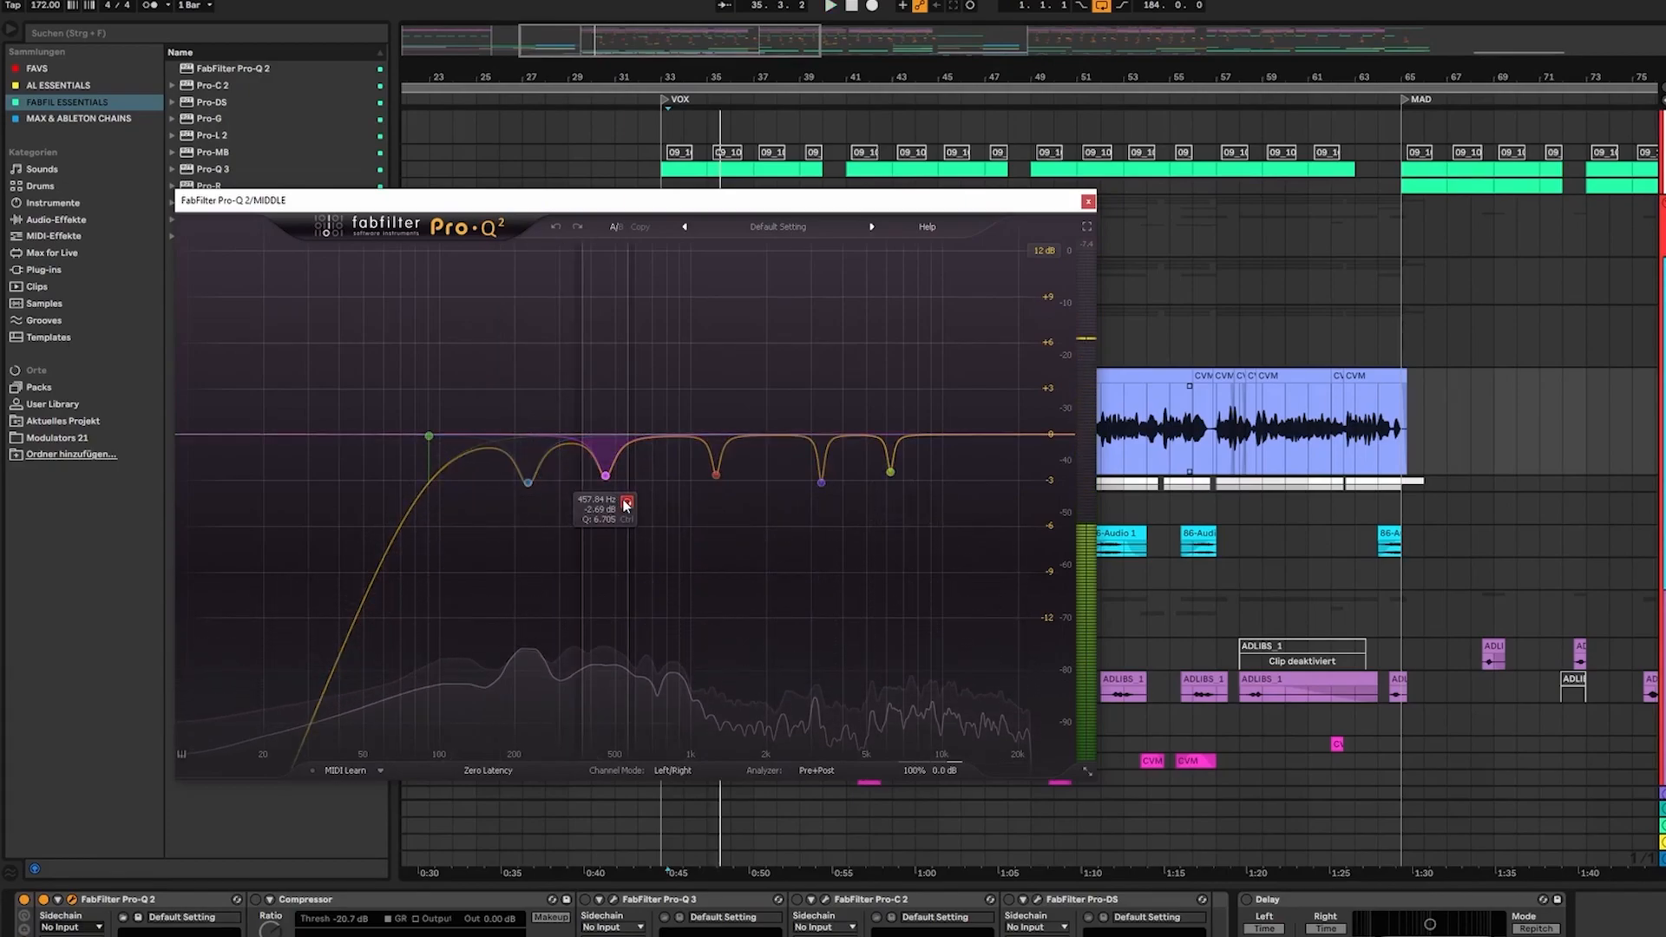
Audition the EQ cuts at about 458 Hz and 1260 Hz in isolation during playback
{"action": "left_click", "coordinate": [625, 503]}
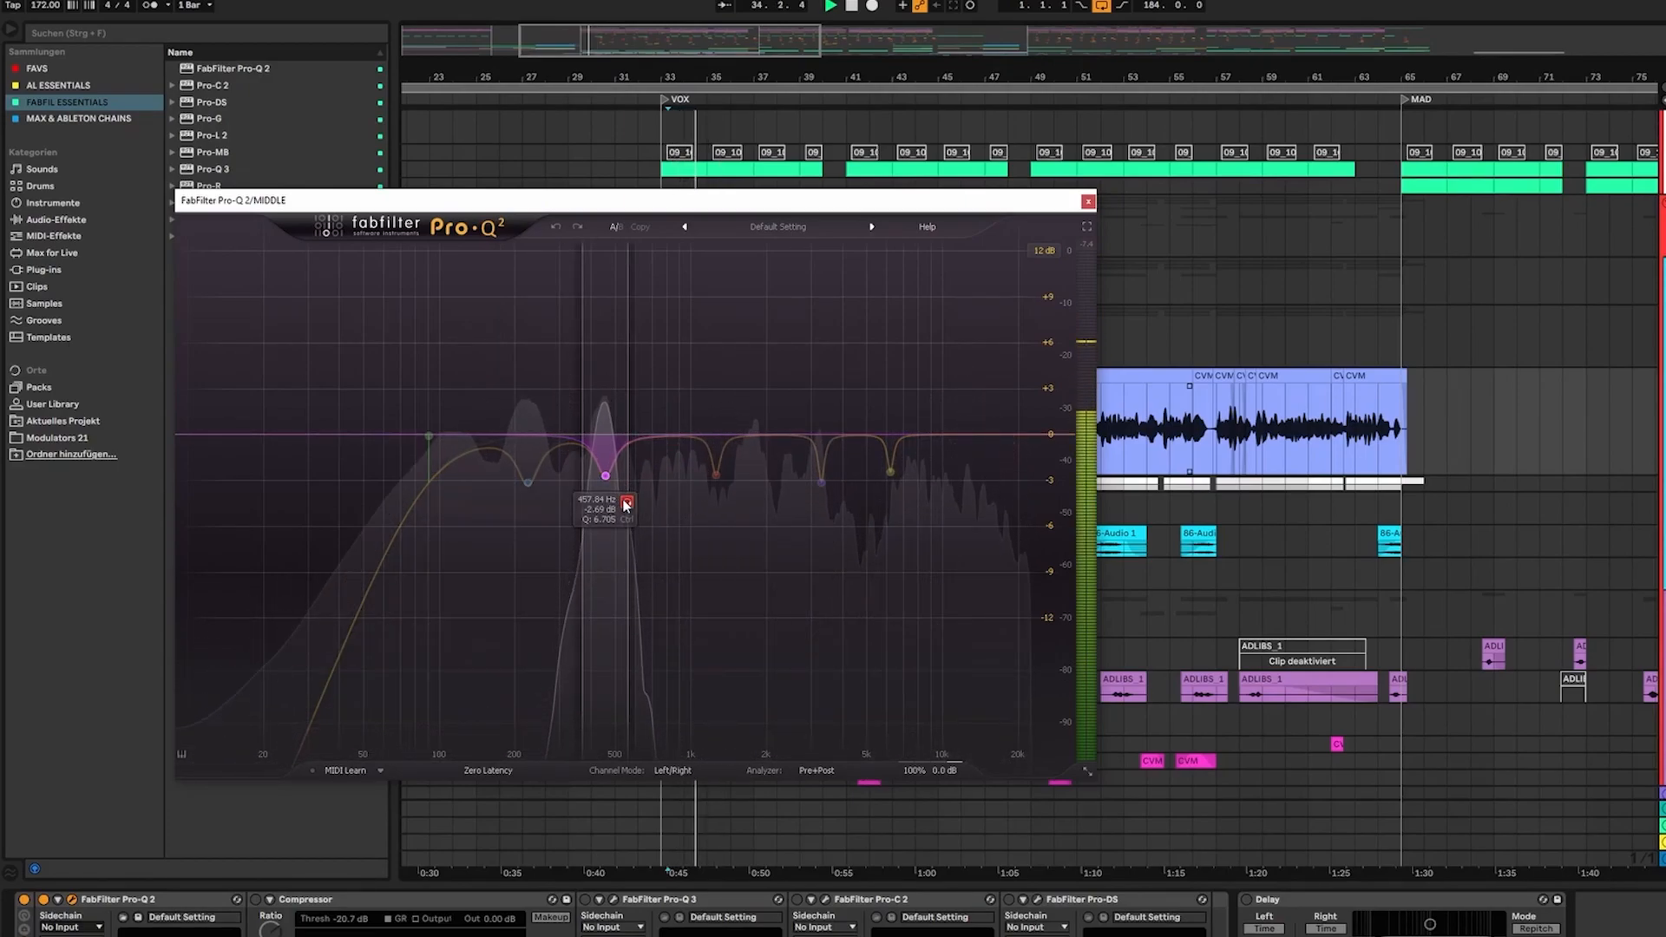
{"action": "left_click", "coordinate": [625, 502]}
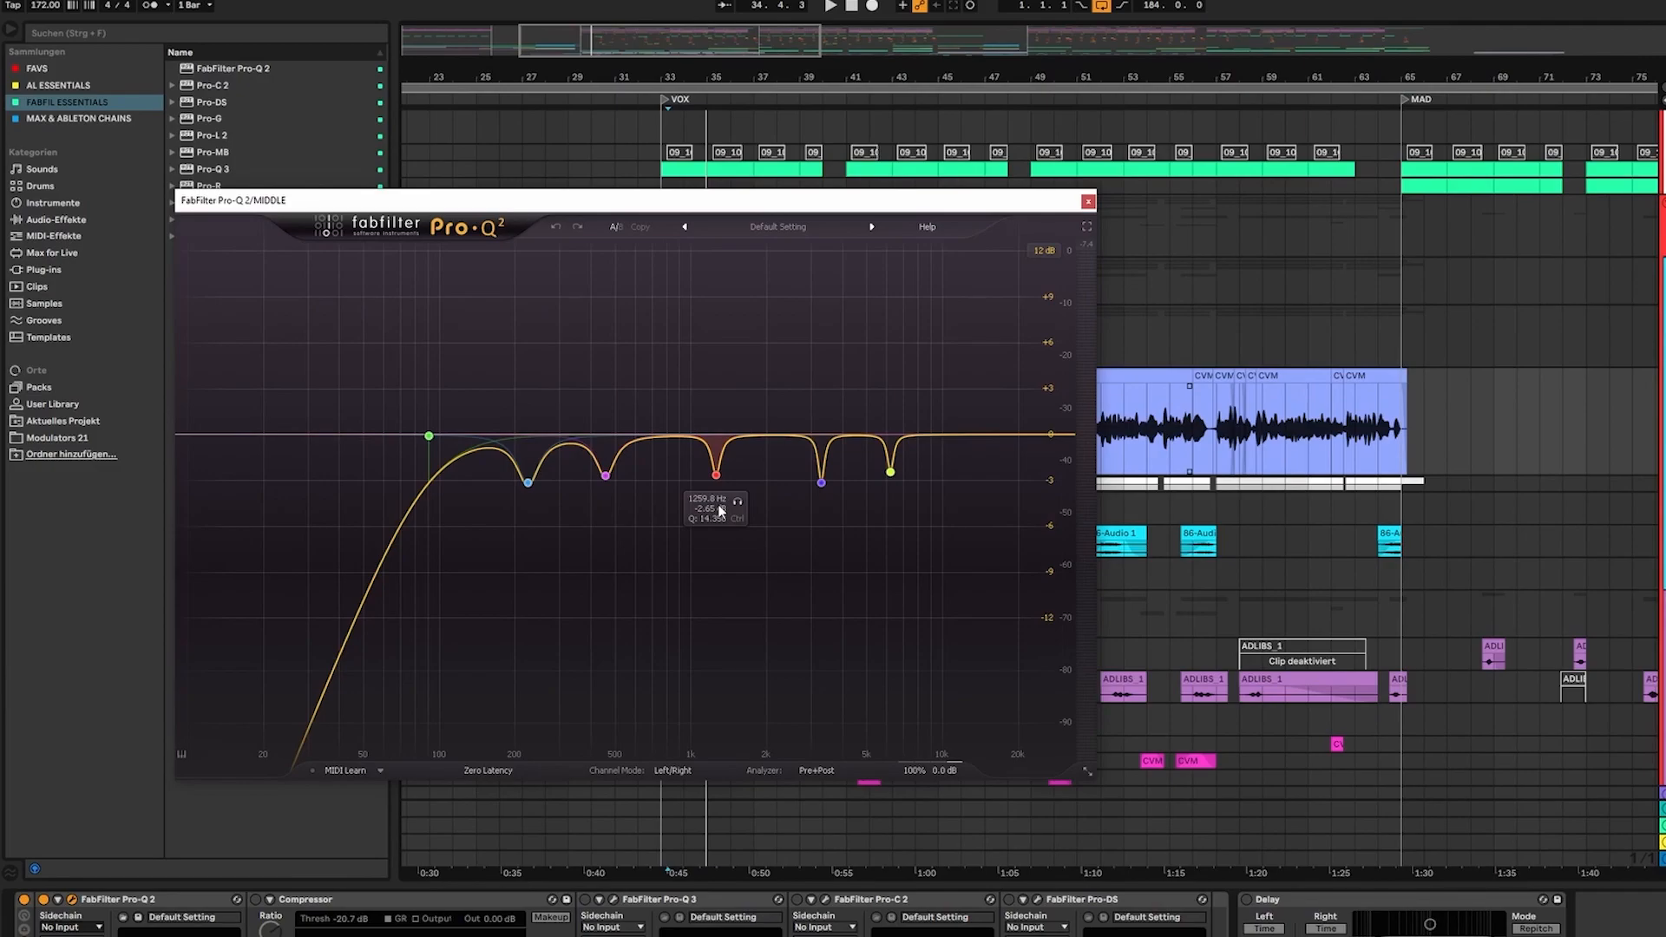
{"action": "left_click", "coordinate": [626, 502]}
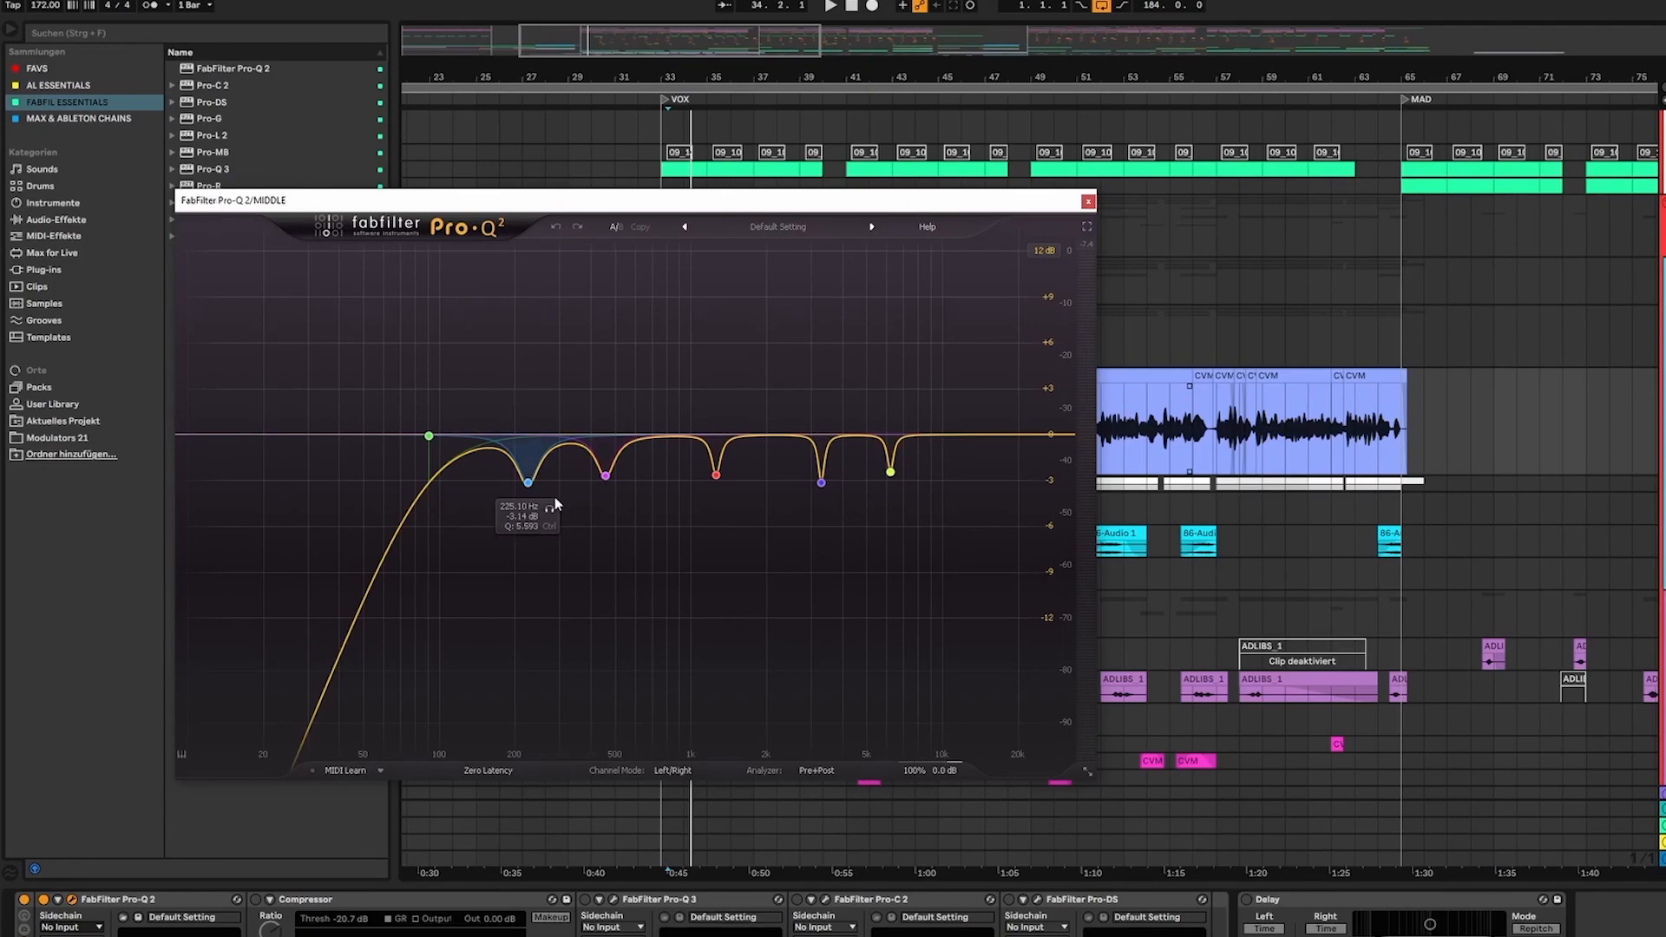
{"action": "left_click", "coordinate": [736, 502]}
{"action": "key", "text": "space"}
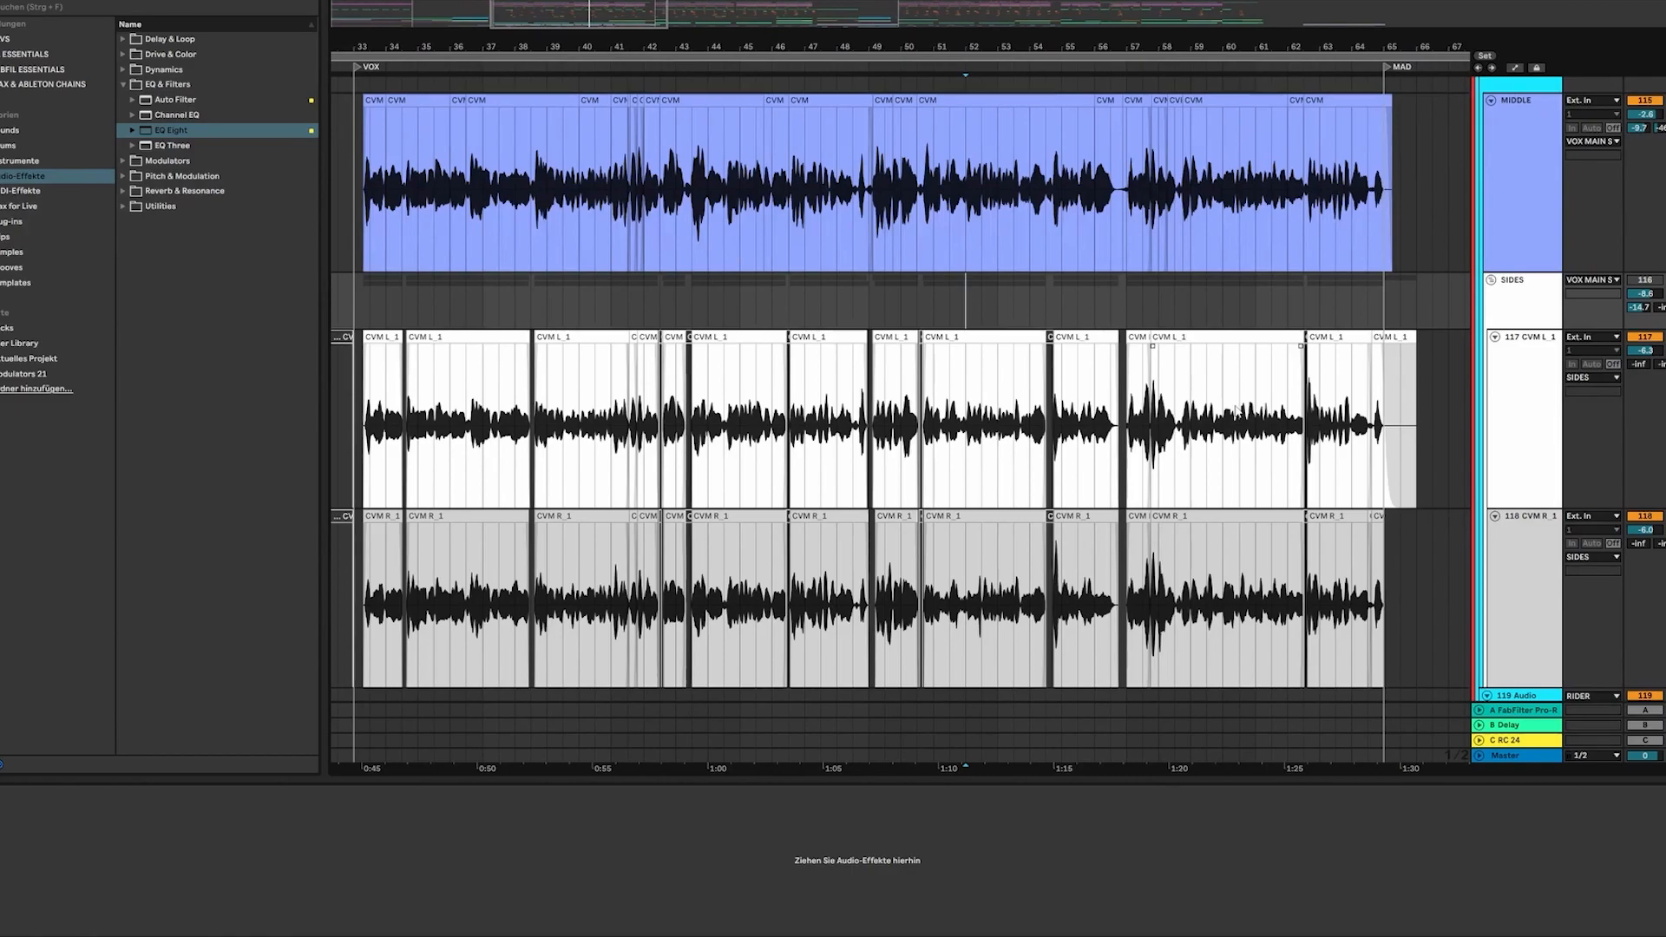
Compare the effect chains of the left and right side vocal tracks, CVM L_1 and CVM R_1
{"action": "left_click", "coordinate": [1527, 392]}
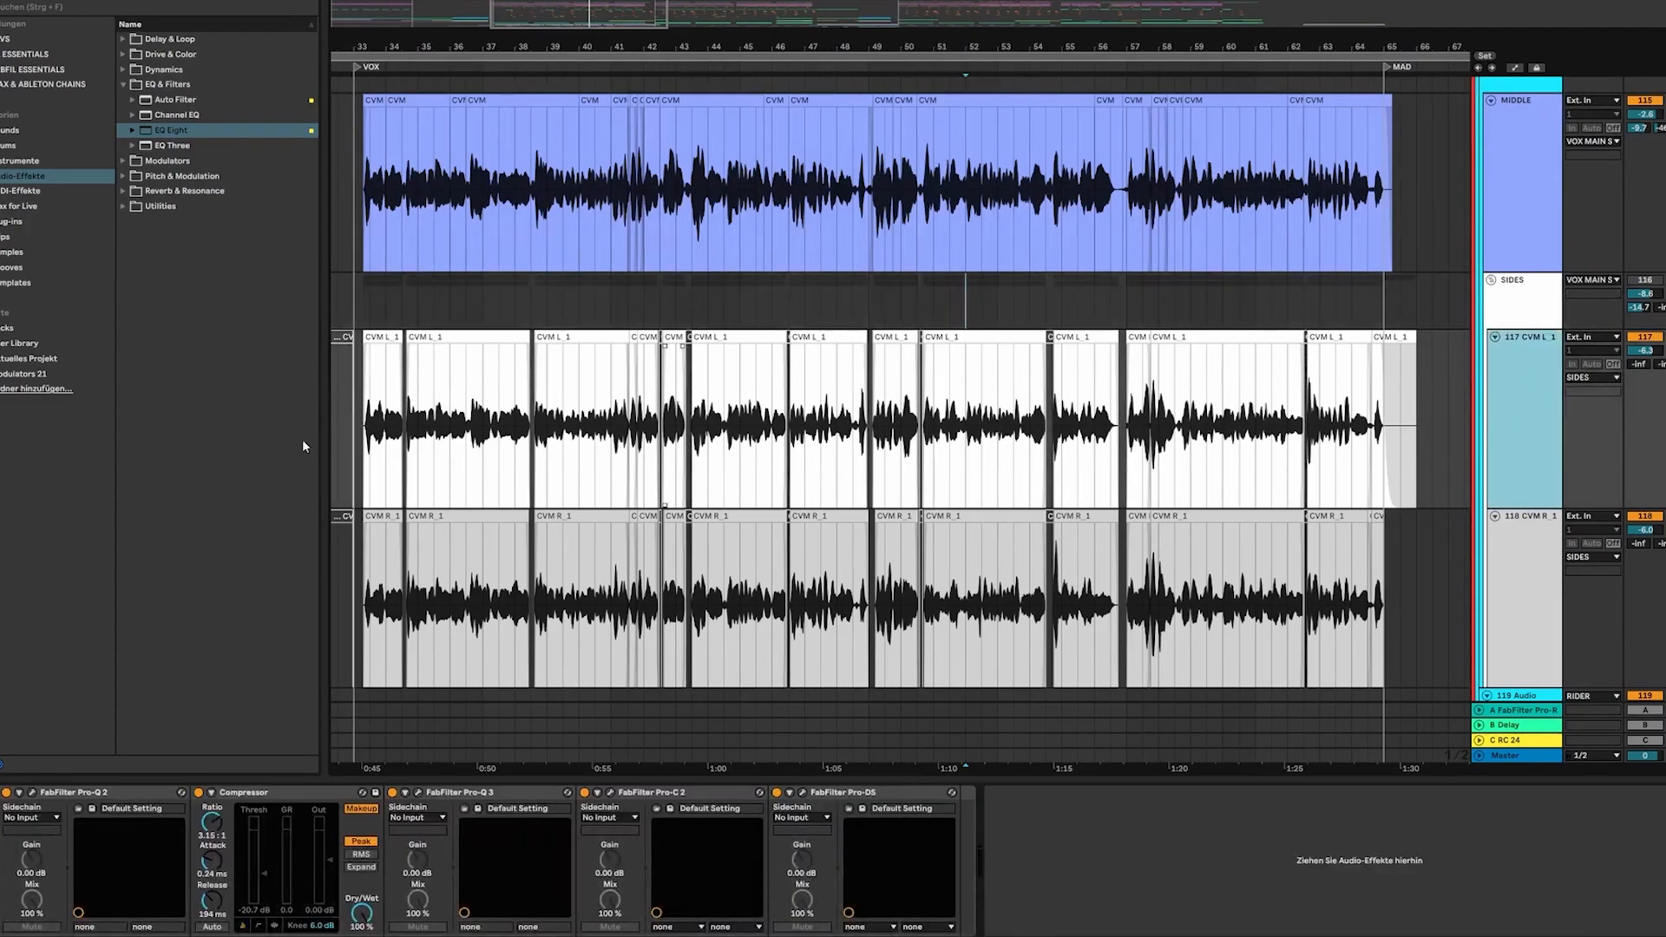
{"action": "left_click_drag", "start_coordinate": [357, 413], "coordinate": [1431, 382]}
{"action": "left_click", "coordinate": [1431, 382]}
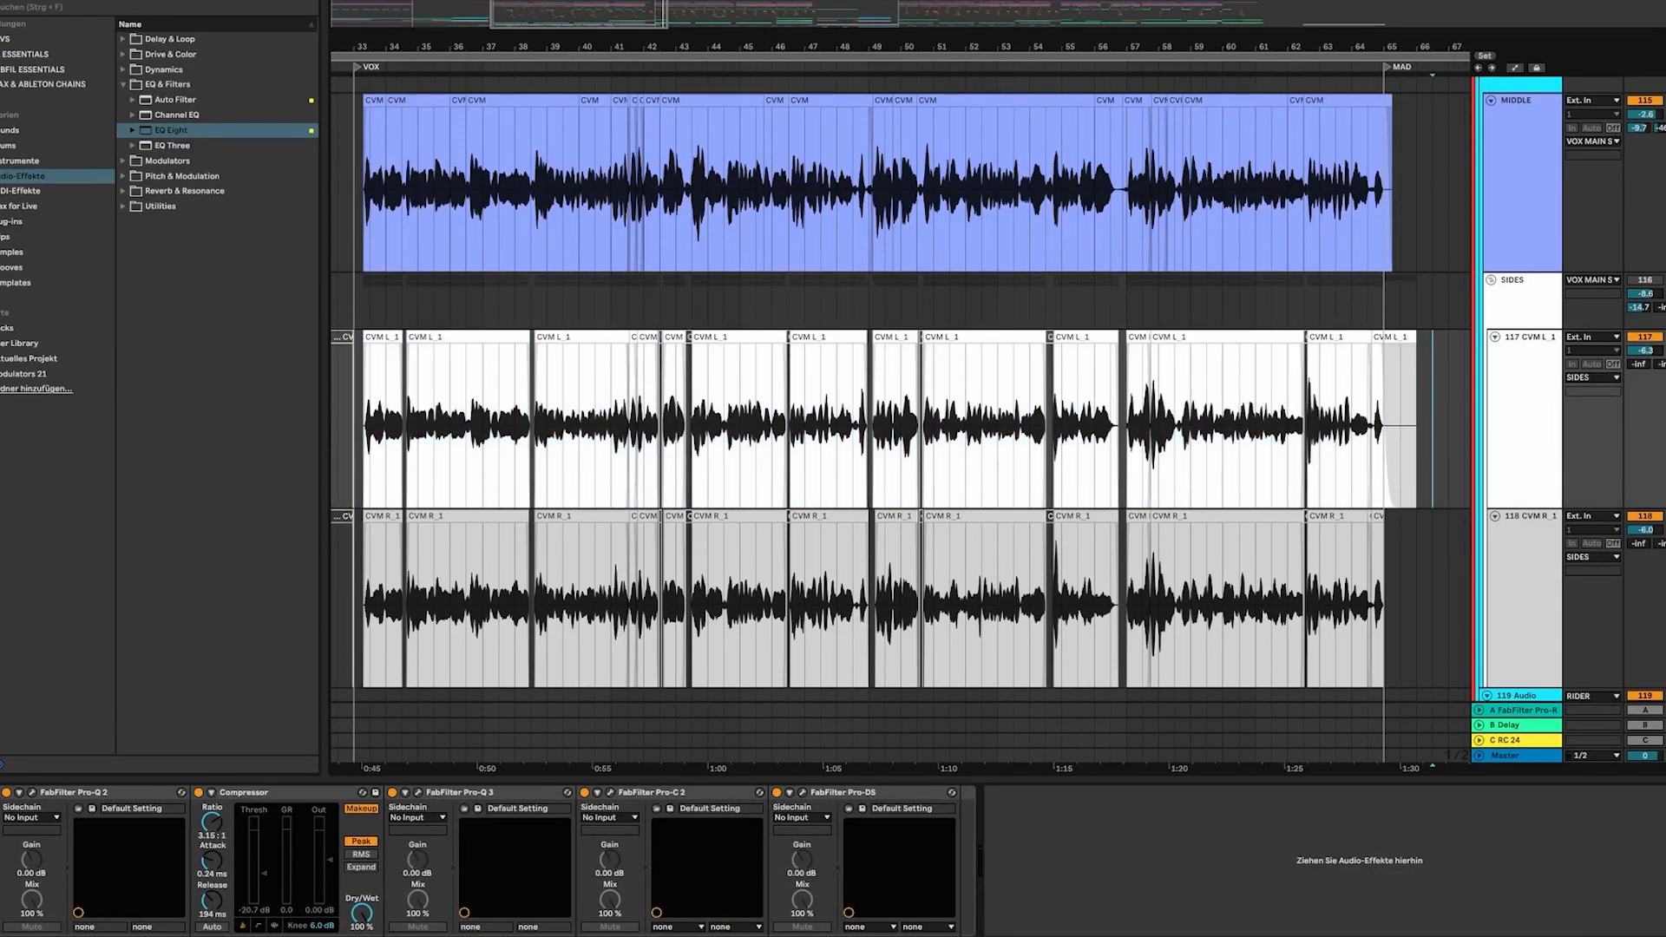
{"action": "left_click", "coordinate": [1530, 542]}
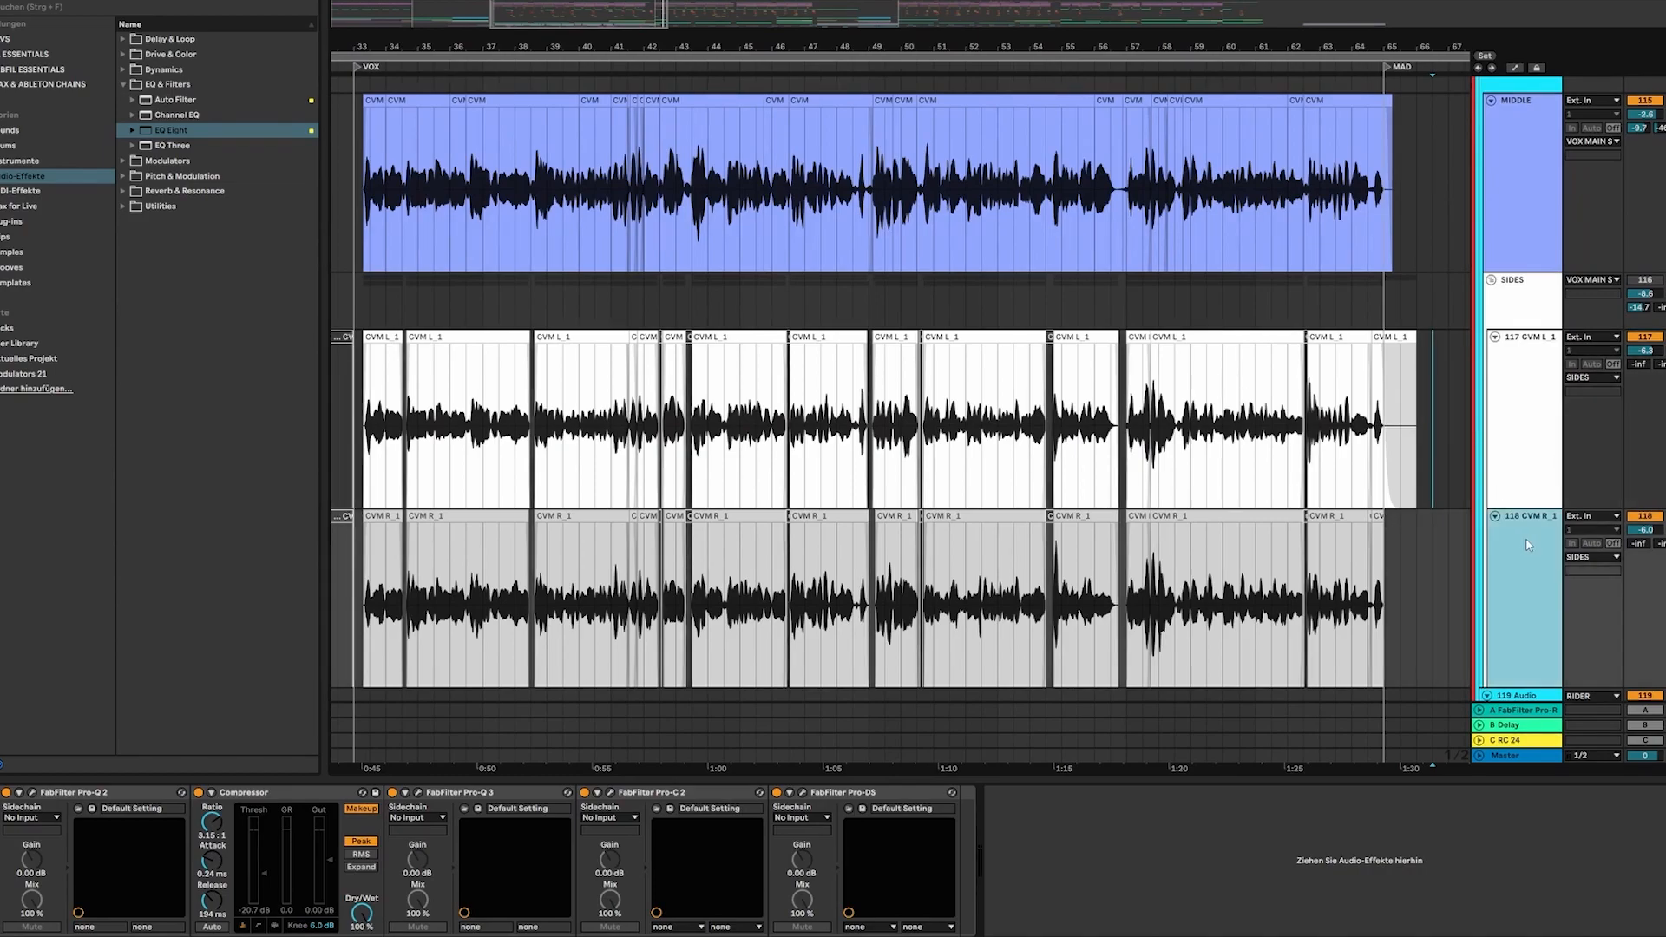
{"action": "scroll", "coordinate": [1519, 536], "scroll_direction": "down", "scroll_amount": 1}
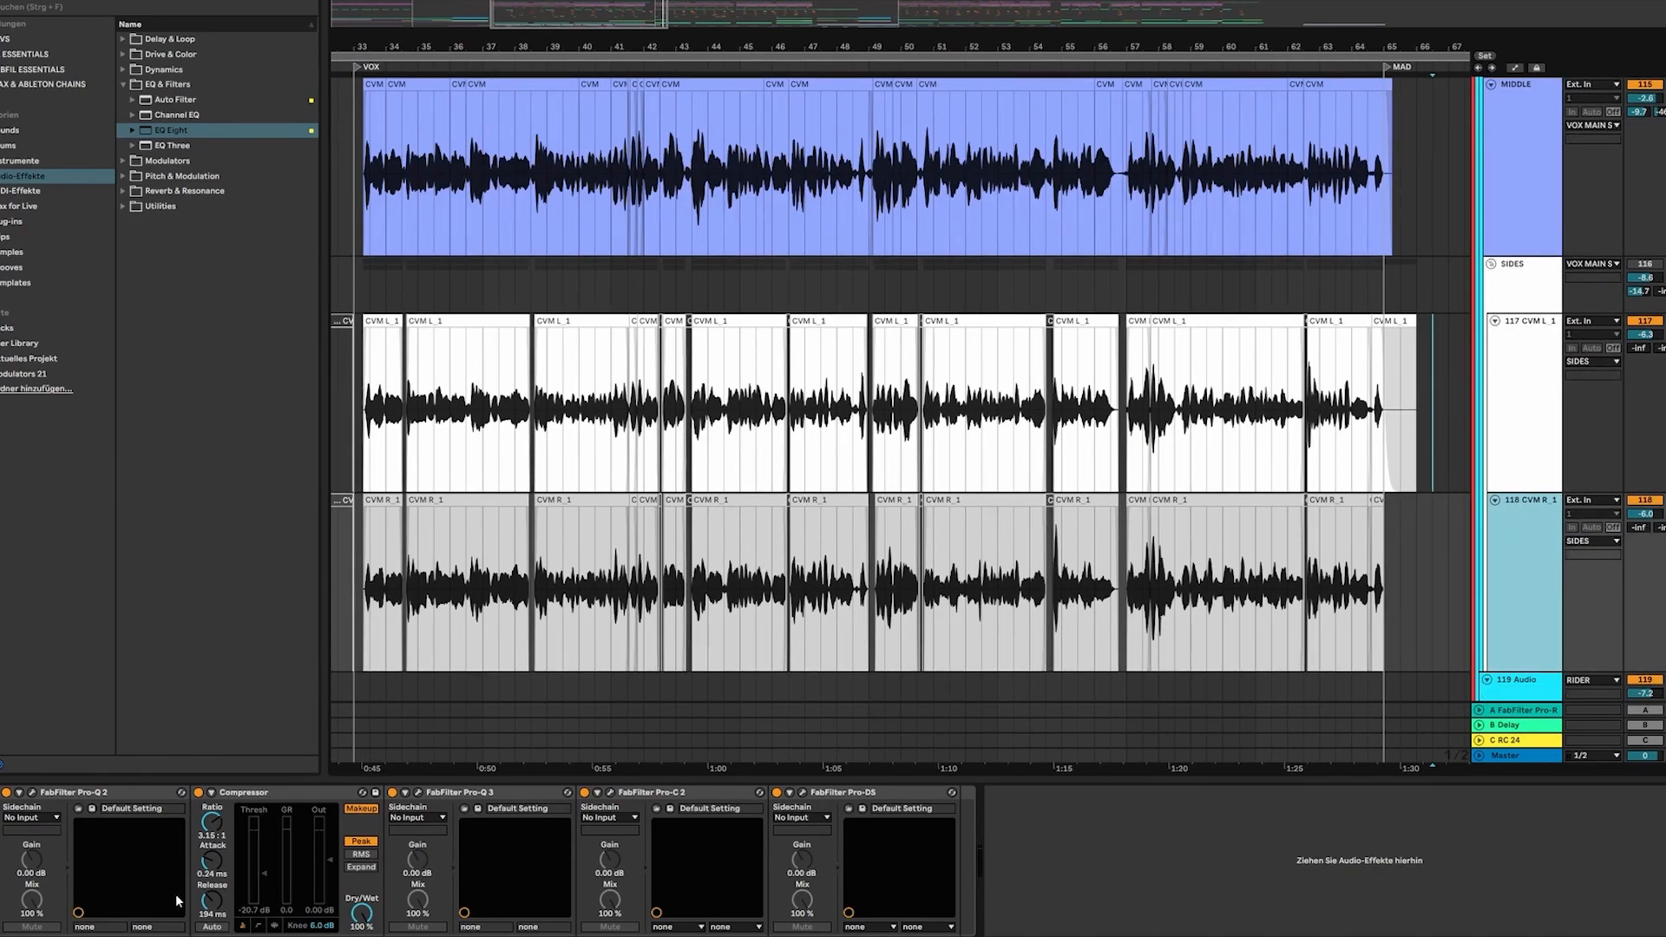
Compare the effect chain of the MIDDLE vocal with that of the left side vocal
{"action": "left_click", "coordinate": [434, 173]}
{"action": "left_click", "coordinate": [612, 461]}
{"action": "left_click", "coordinate": [594, 187]}
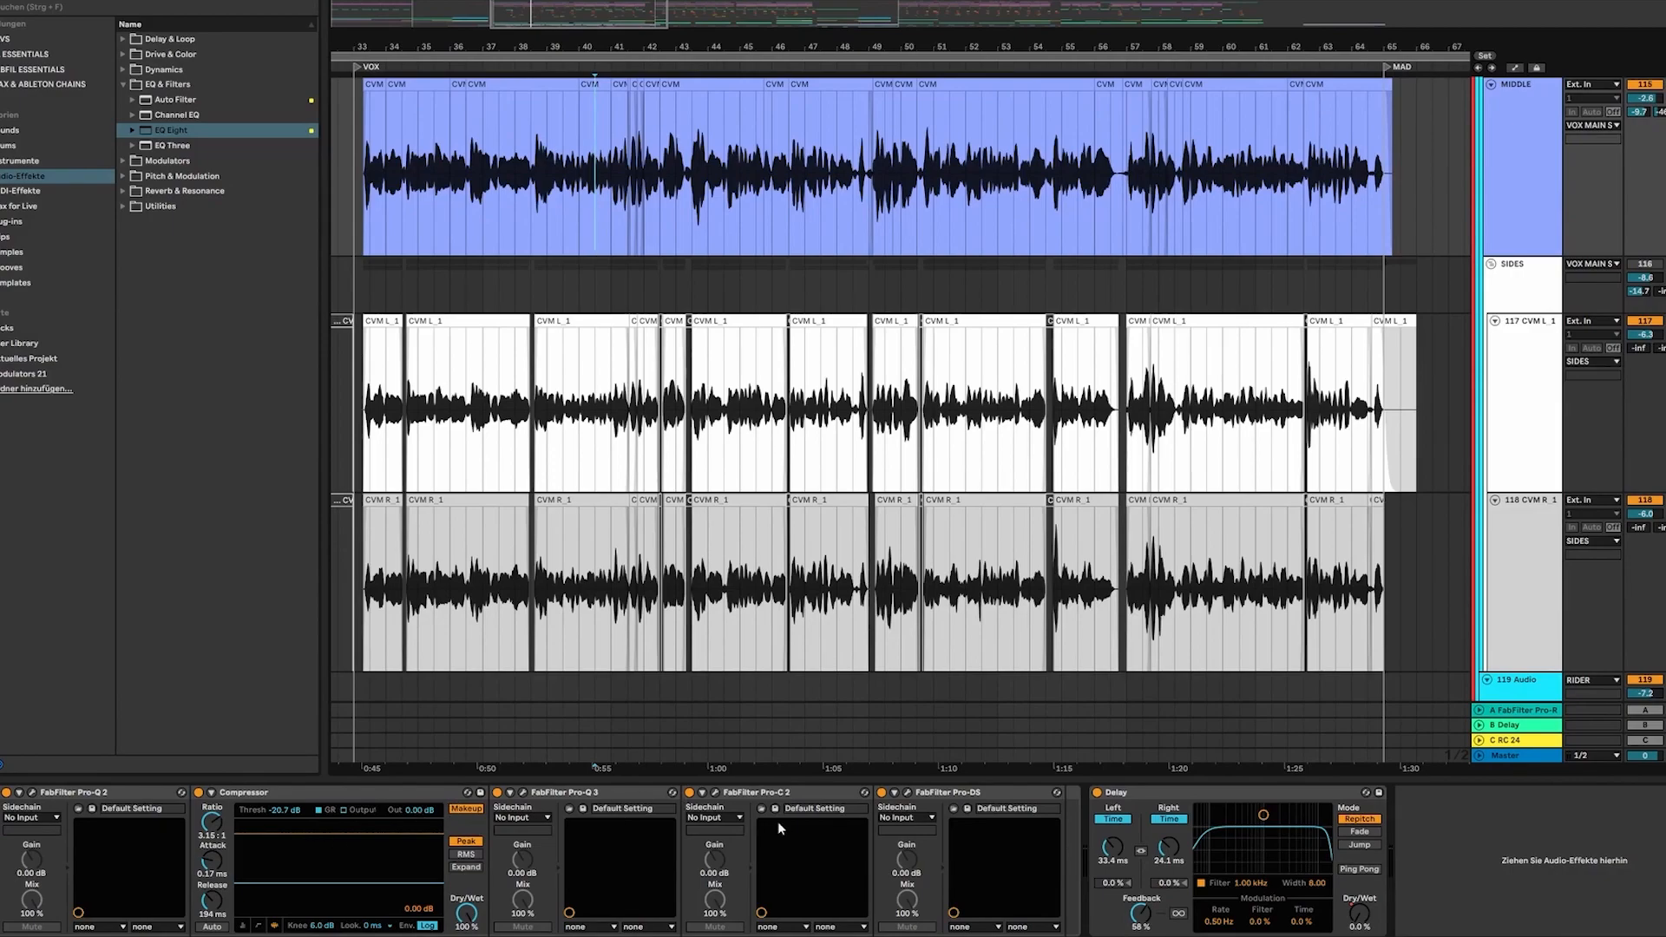
{"action": "left_click", "coordinate": [447, 365]}
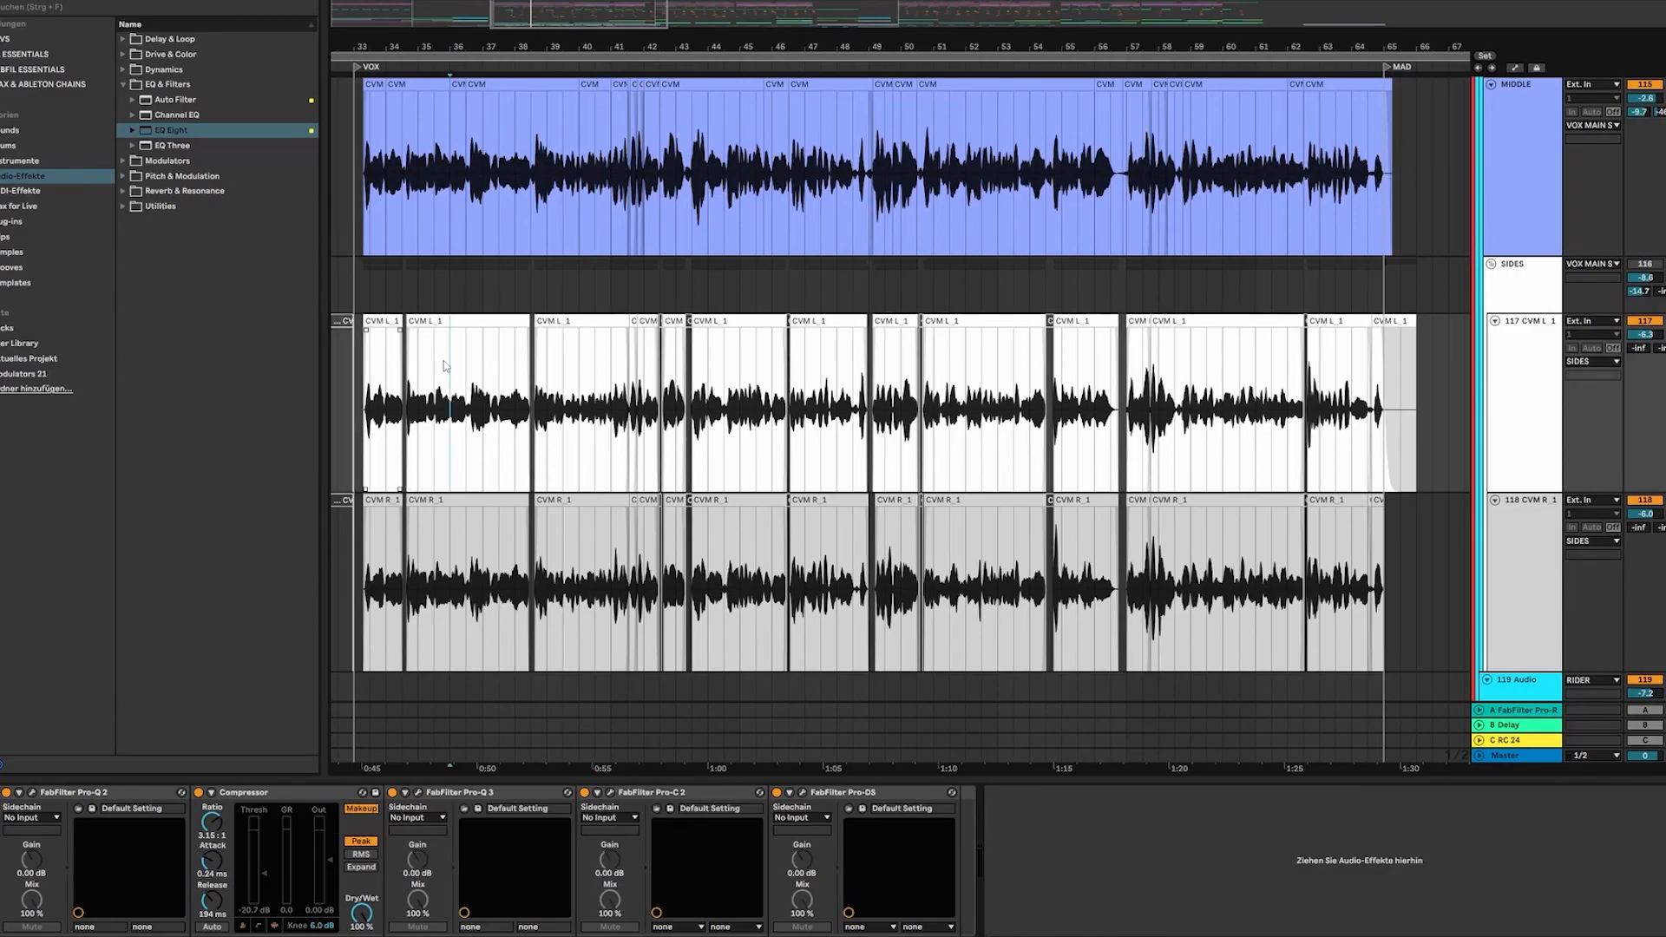
{"action": "left_click", "coordinate": [402, 200]}
{"action": "left_click", "coordinate": [458, 465]}
{"action": "left_click_drag", "start_coordinate": [871, 40], "coordinate": [892, 24]}
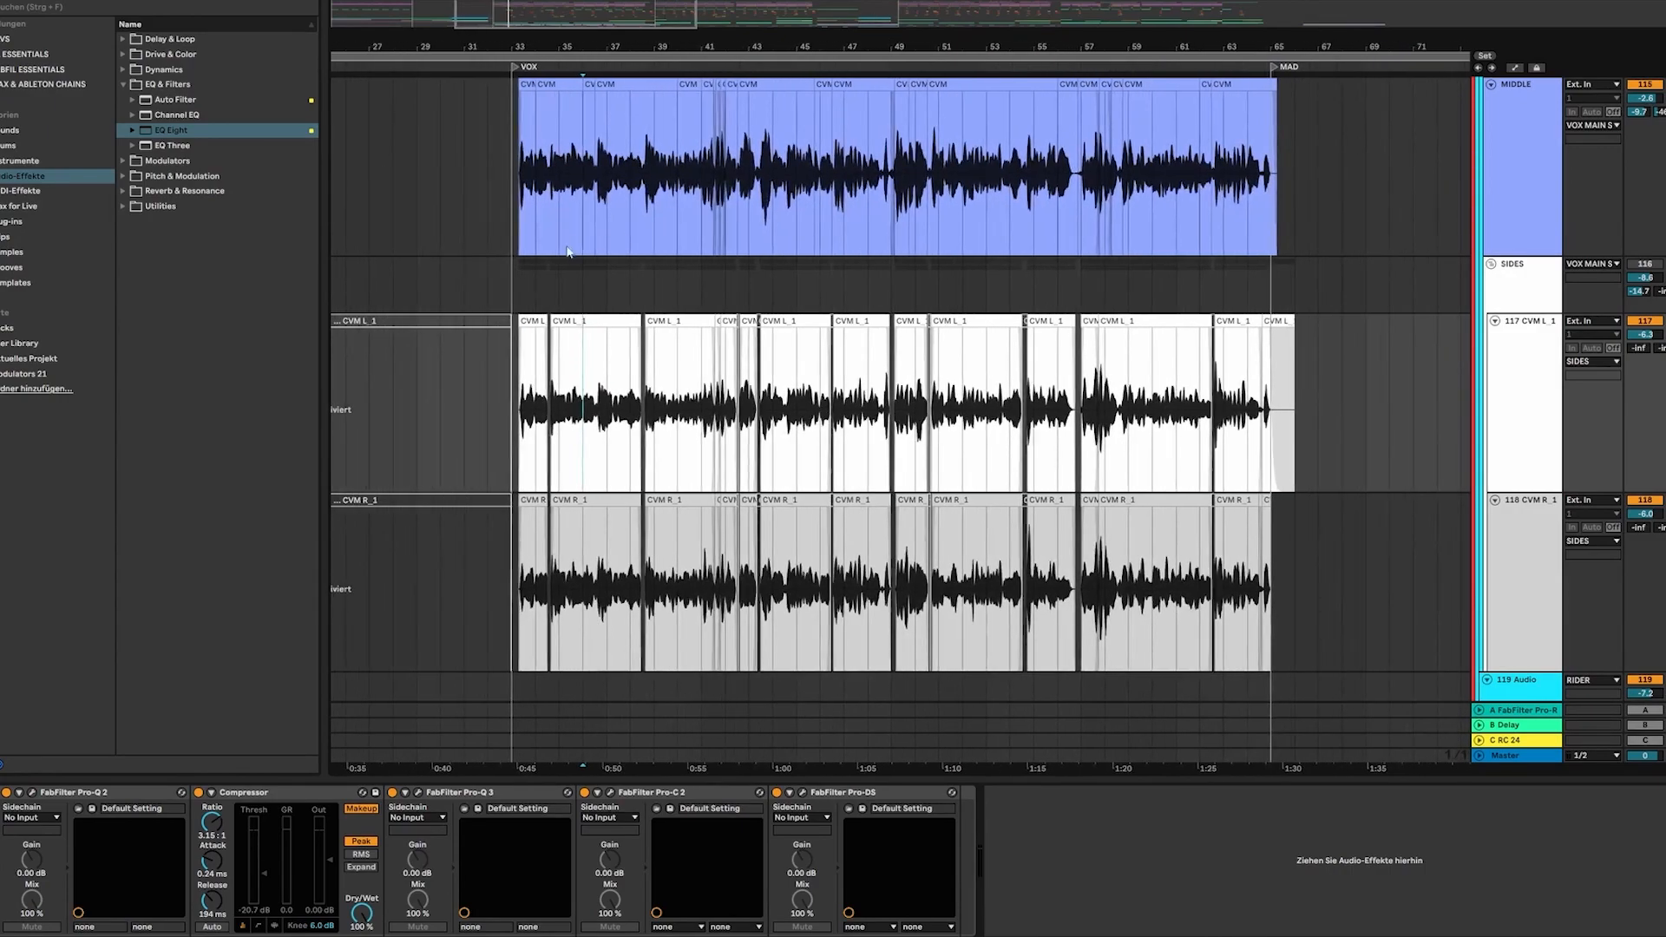
Place the insert marker at the start of the VOX section and activate the SIDES group
{"action": "left_click", "coordinate": [516, 288]}
{"action": "scroll", "coordinate": [618, 284], "scroll_direction": "up", "scroll_amount": 3}
{"action": "scroll", "coordinate": [634, 288], "scroll_direction": "down", "scroll_amount": 2}
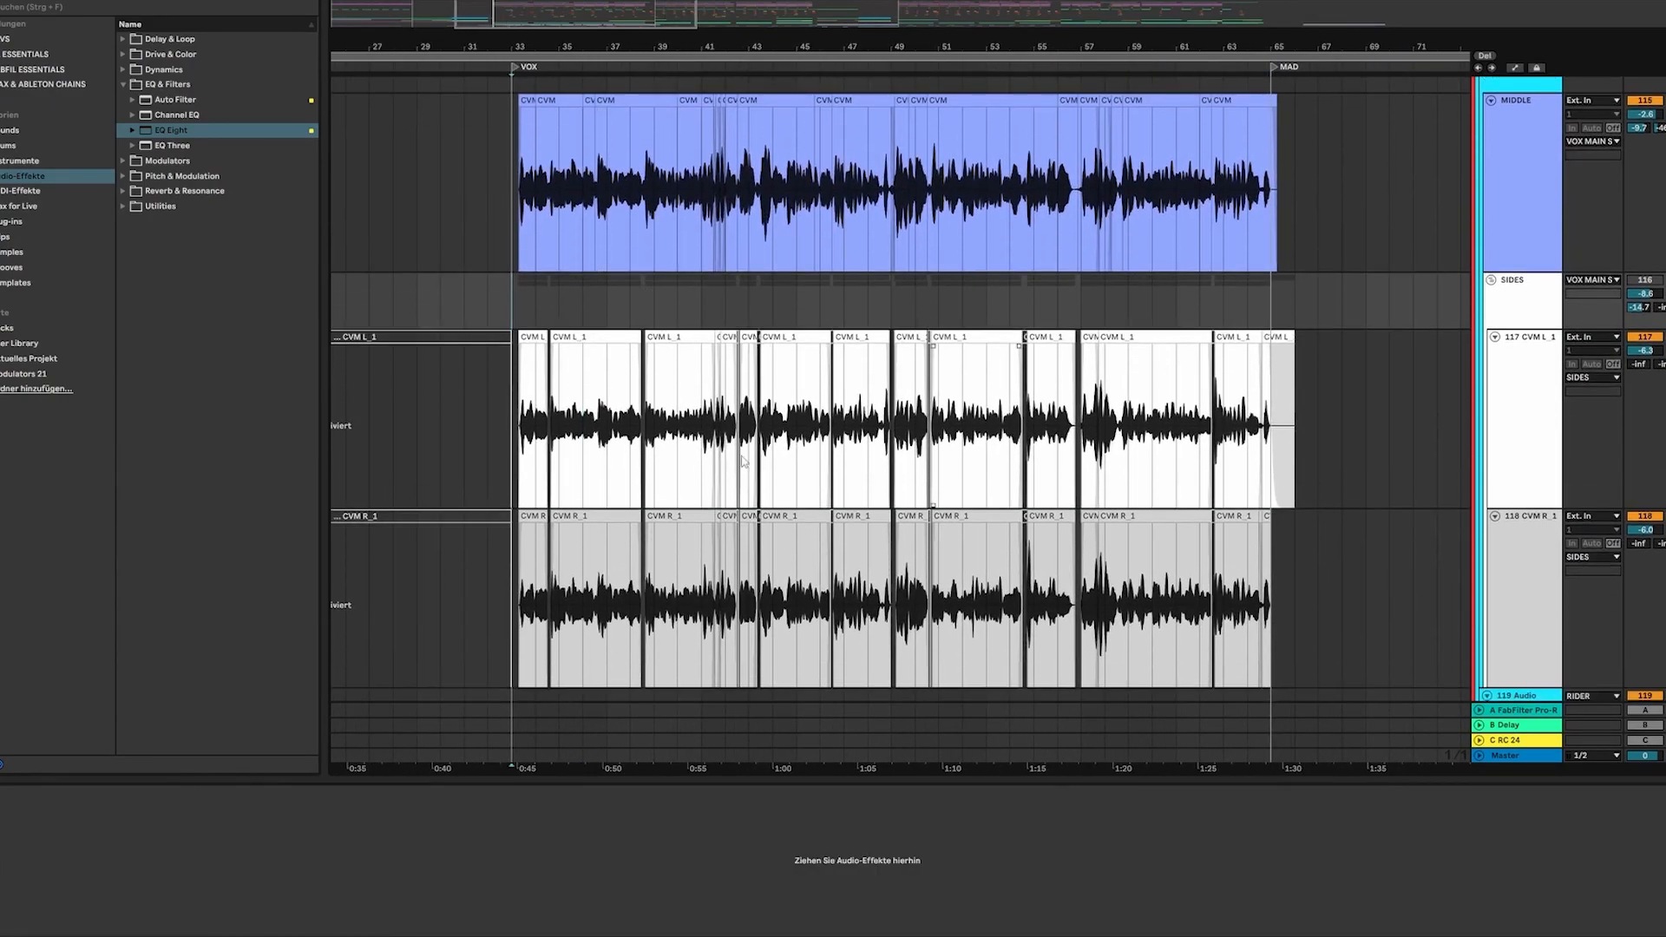
{"action": "left_click", "coordinate": [518, 387]}
{"action": "left_click", "coordinate": [1645, 280]}
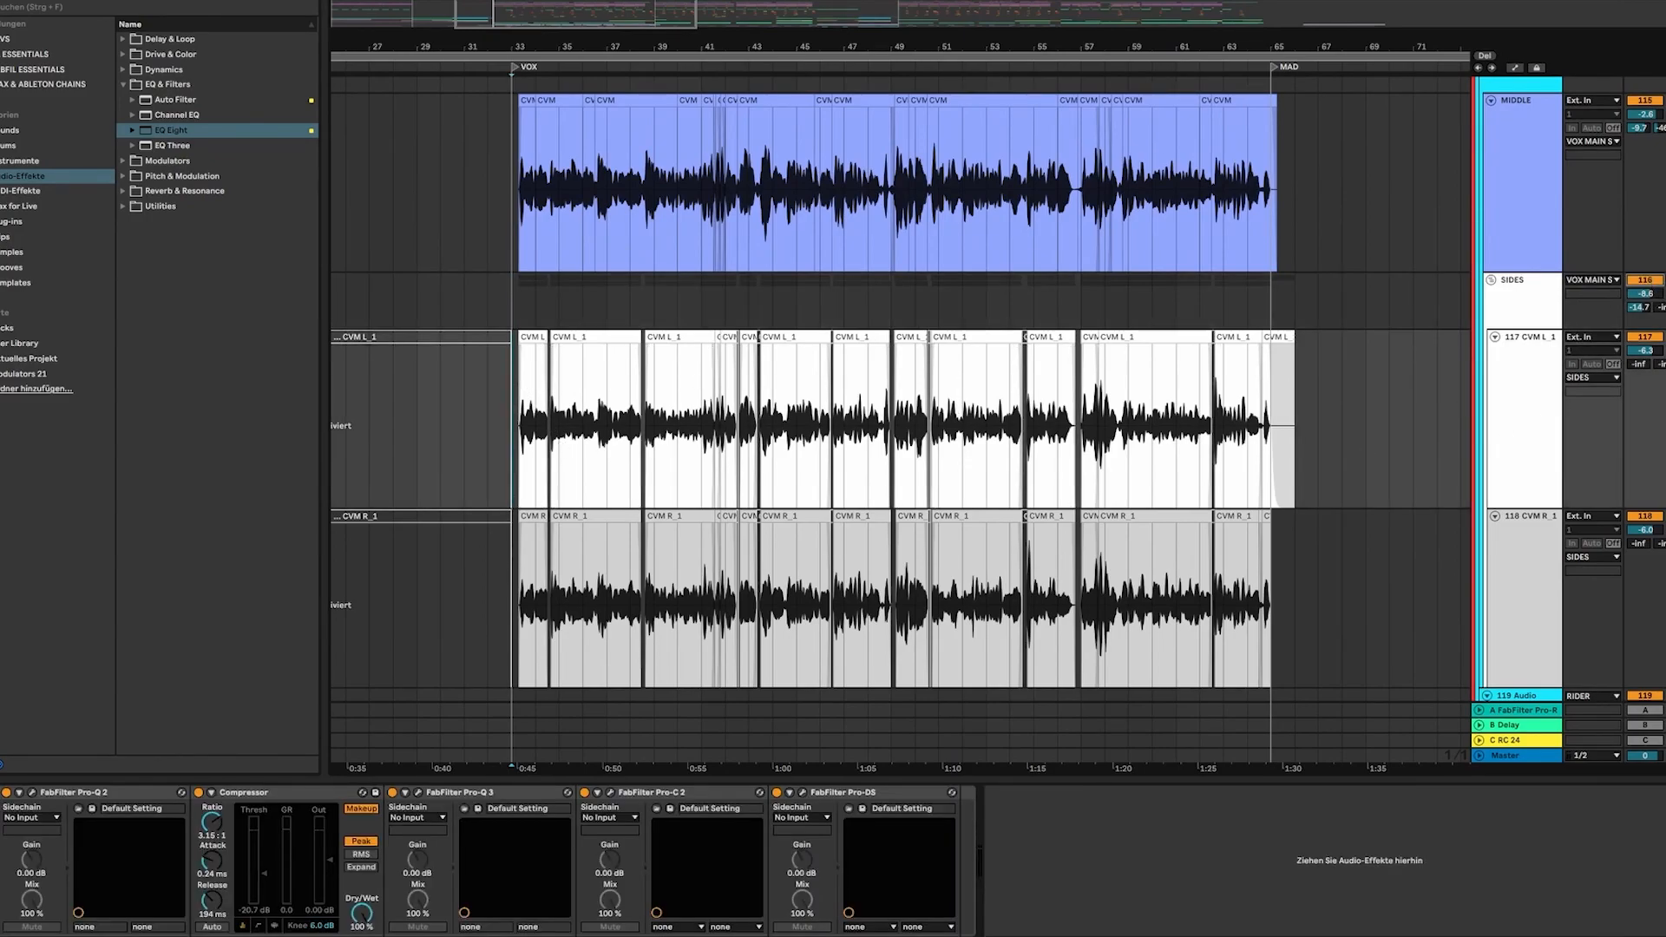
Play the vocals from the start of the VOX section and select the left side vocal track
{"action": "left_click", "coordinate": [510, 325]}
{"action": "key", "text": "space"}
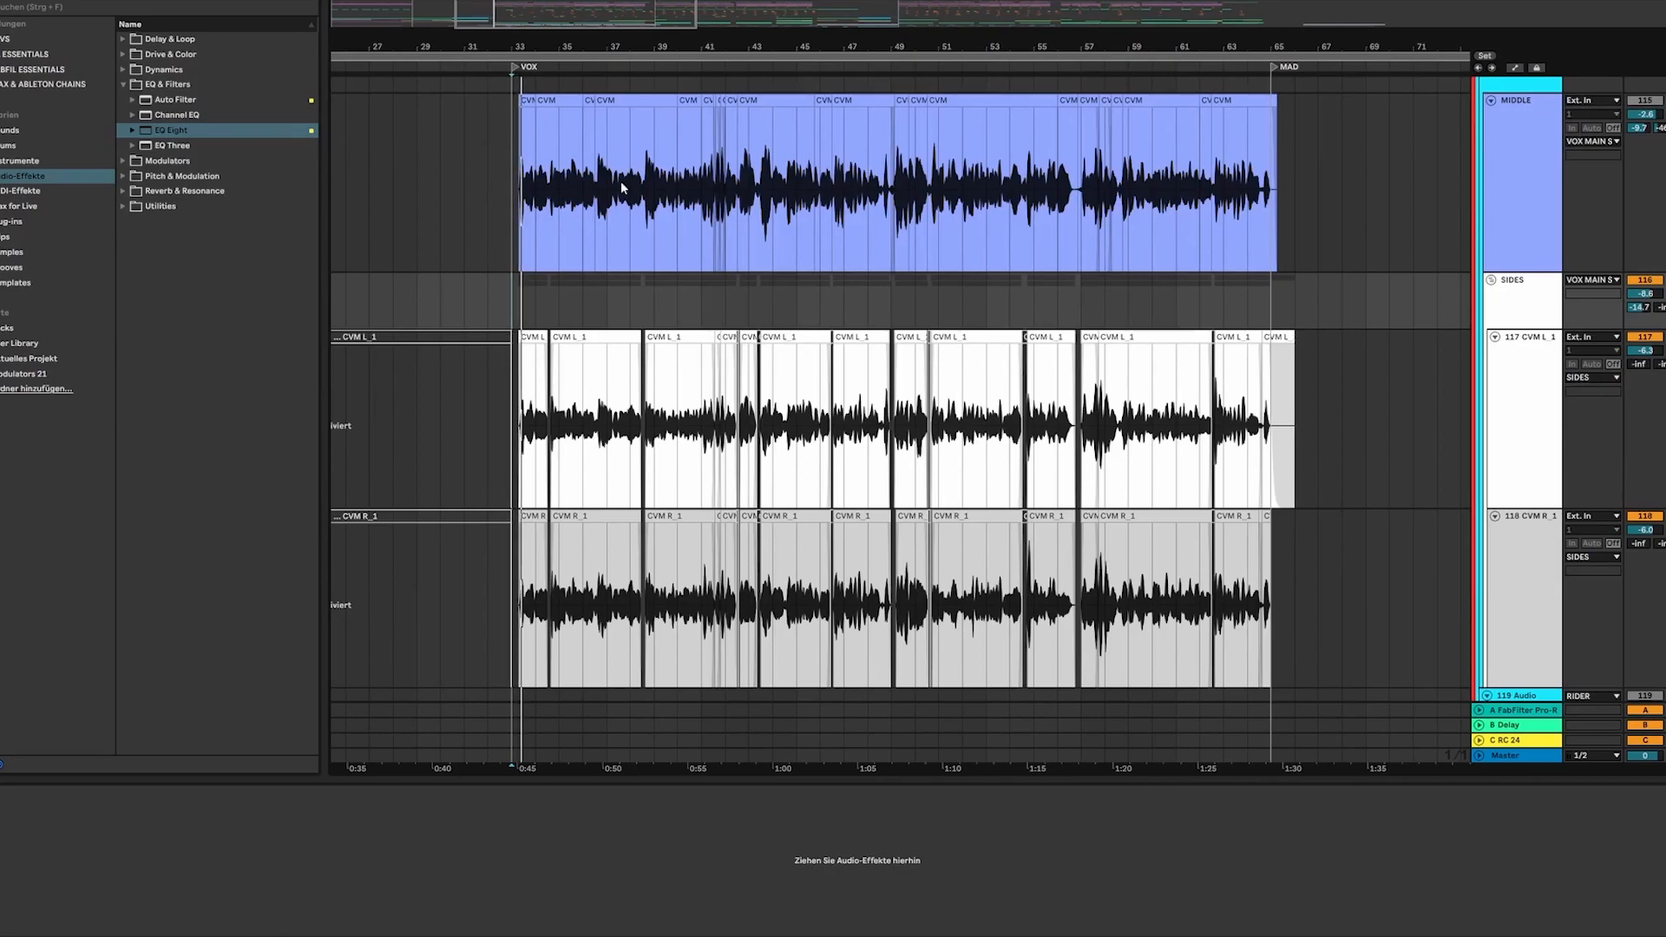
{"action": "left_click_drag", "start_coordinate": [544, 37], "coordinate": [519, 37]}
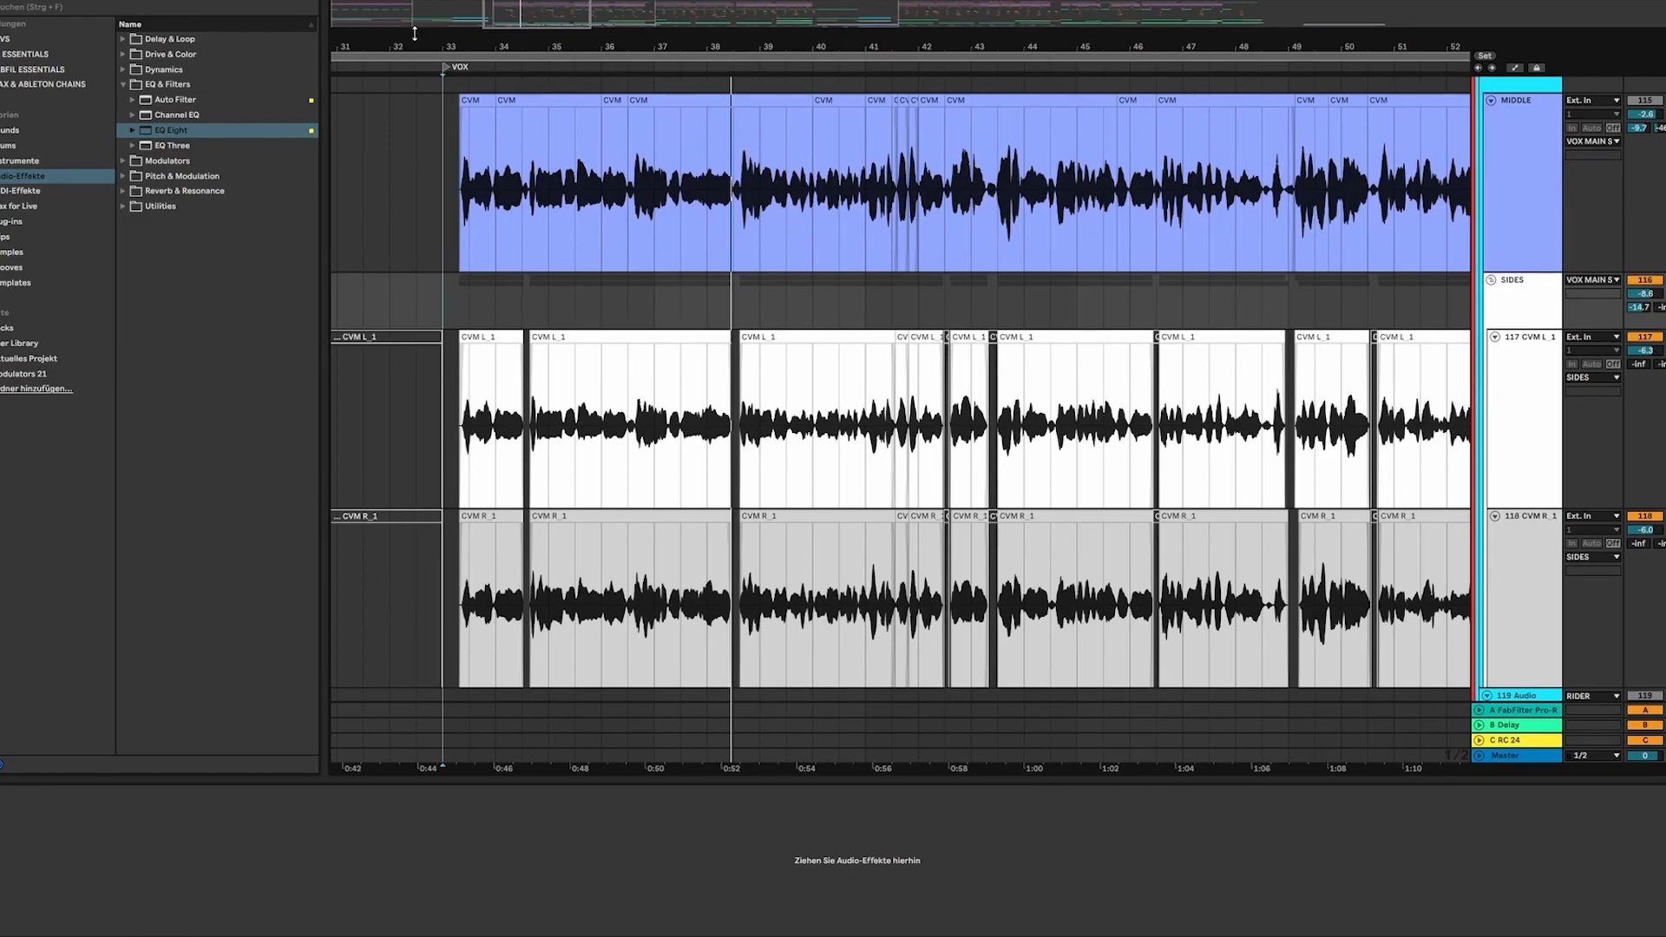
{"action": "left_click", "coordinate": [1536, 382]}
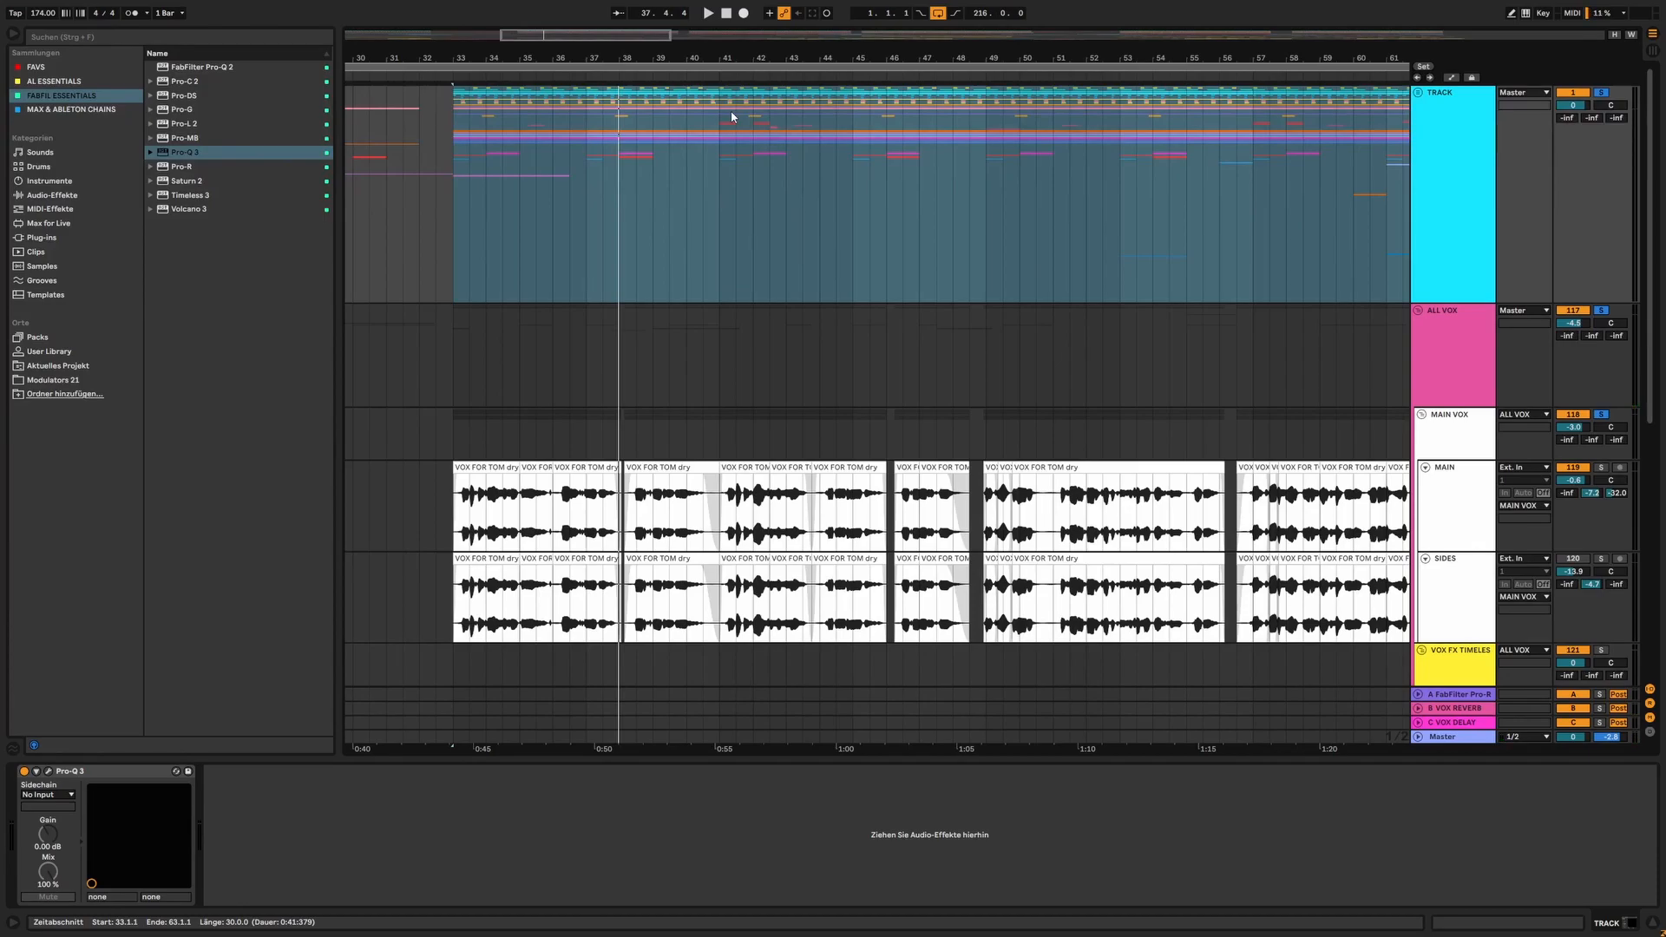
Clear the time selection on the TRACK group and place the insert marker at bar 41
{"action": "left_click", "coordinate": [730, 163]}
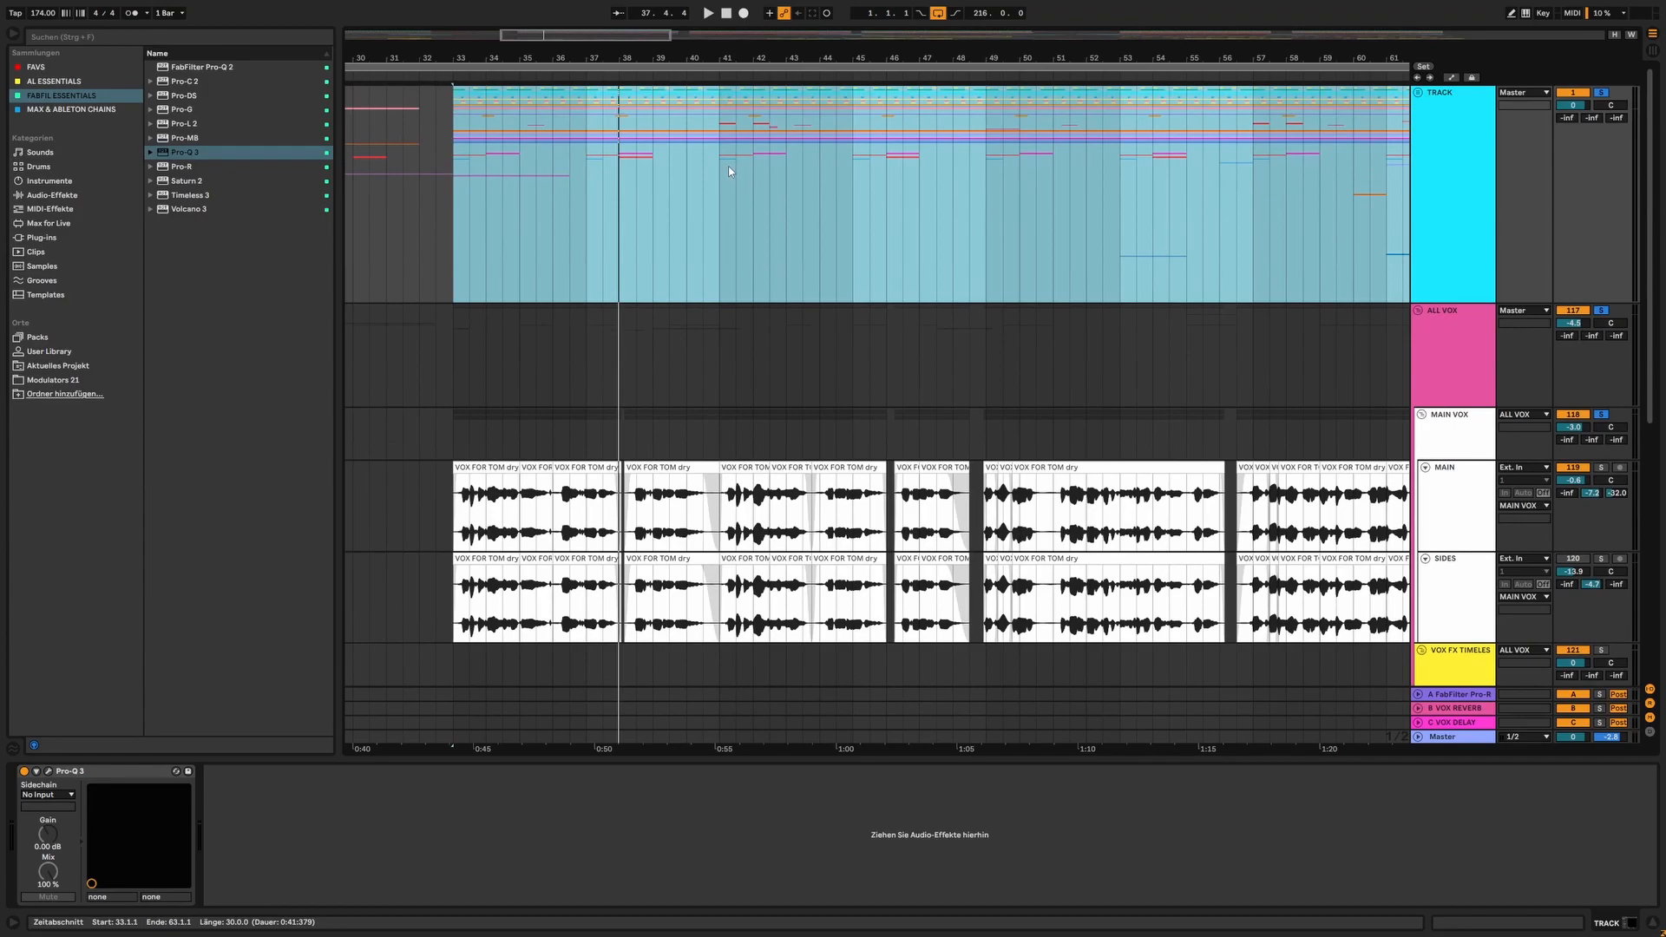
{"action": "left_click", "coordinate": [729, 171]}
{"action": "left_click_drag", "start_coordinate": [731, 60], "coordinate": [732, 71]}
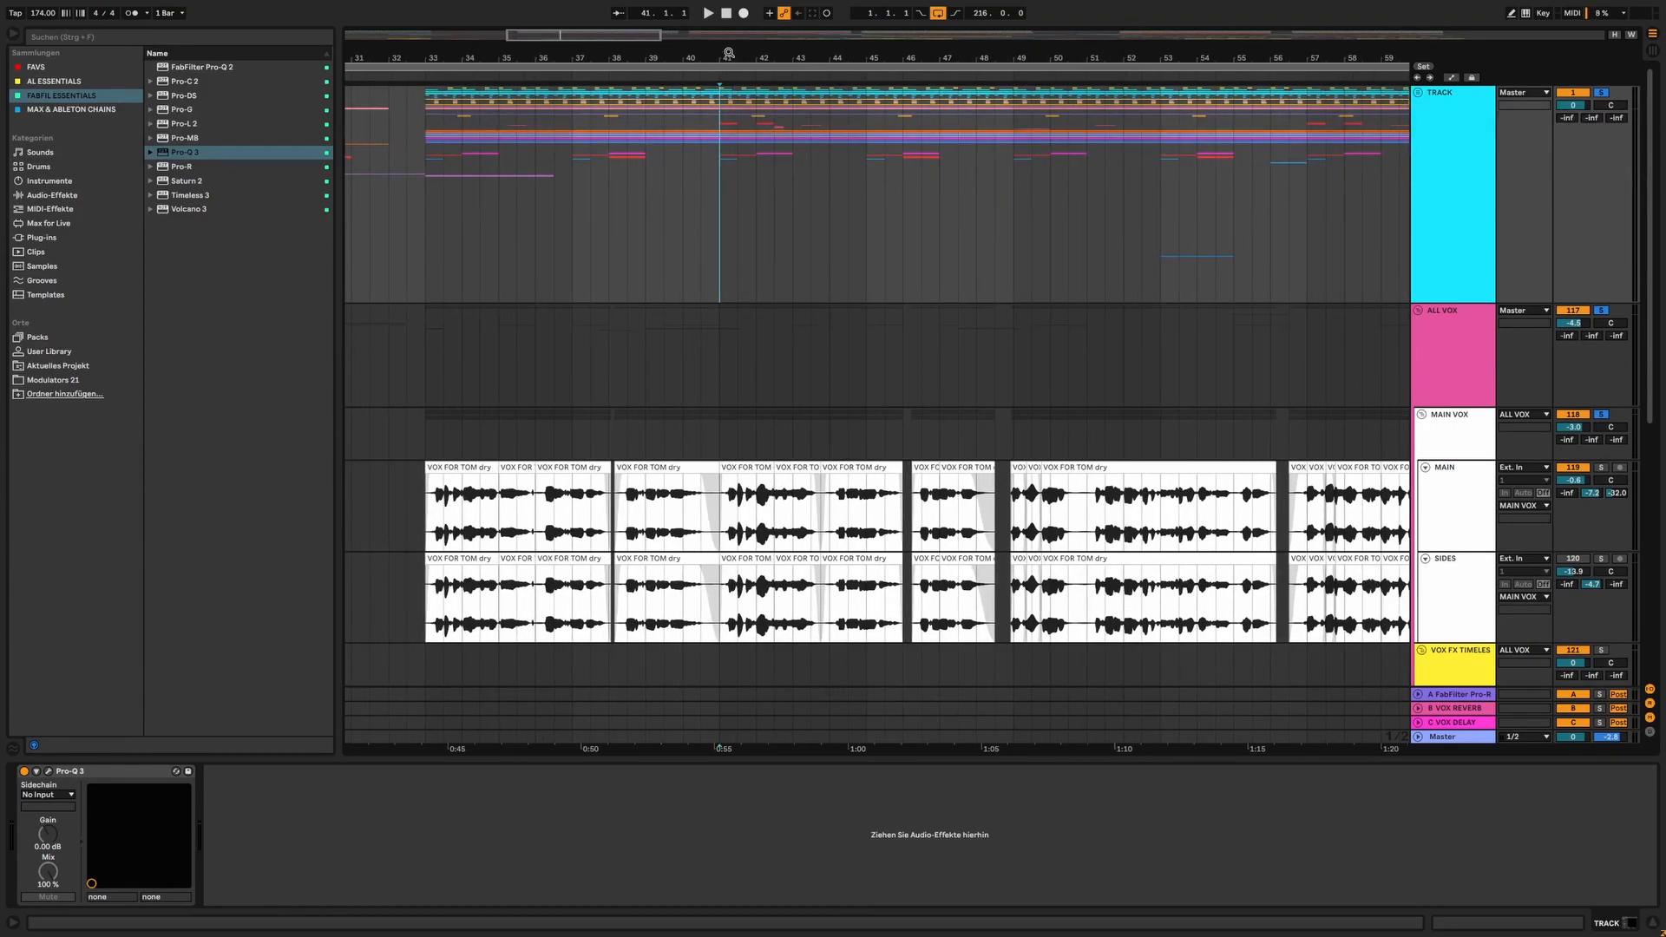
{"action": "mouse_move", "coordinate": [766, 57]}
{"action": "left_mouse_down"}
{"action": "mouse_move", "coordinate": [765, 41]}
{"action": "mouse_move", "coordinate": [703, 33]}
{"action": "mouse_move", "coordinate": [701, 60]}
{"action": "mouse_move", "coordinate": [664, 60]}
{"action": "left_mouse_up"}
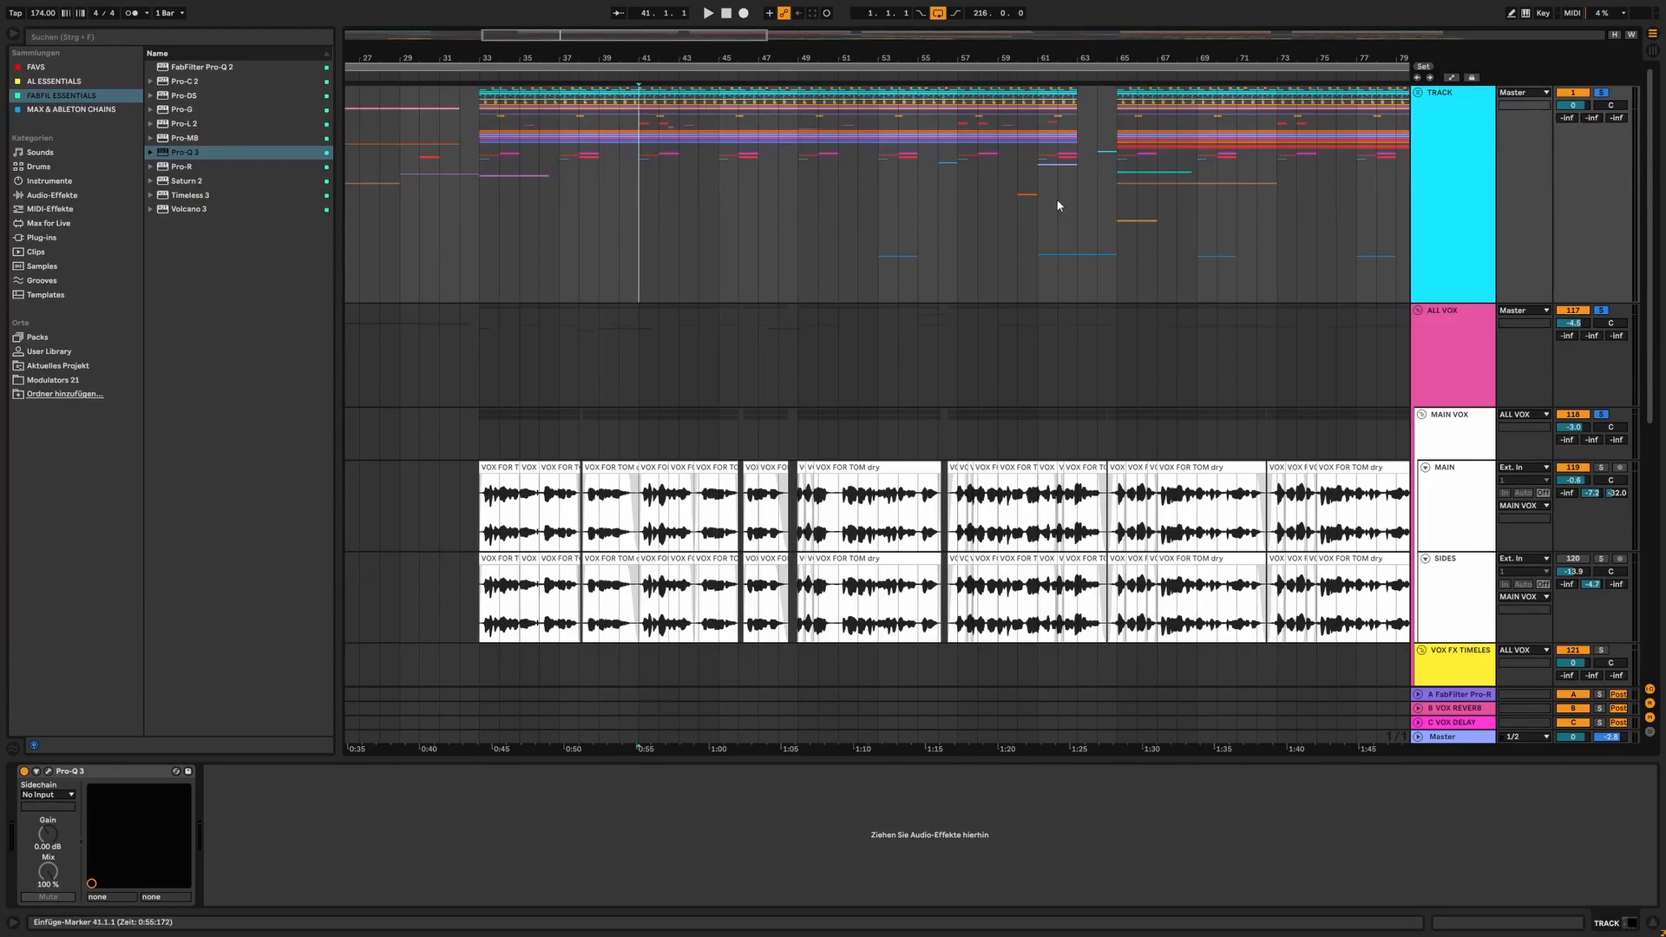
{"action": "scroll", "coordinate": [1058, 204], "scroll_direction": "down", "scroll_amount": 1}
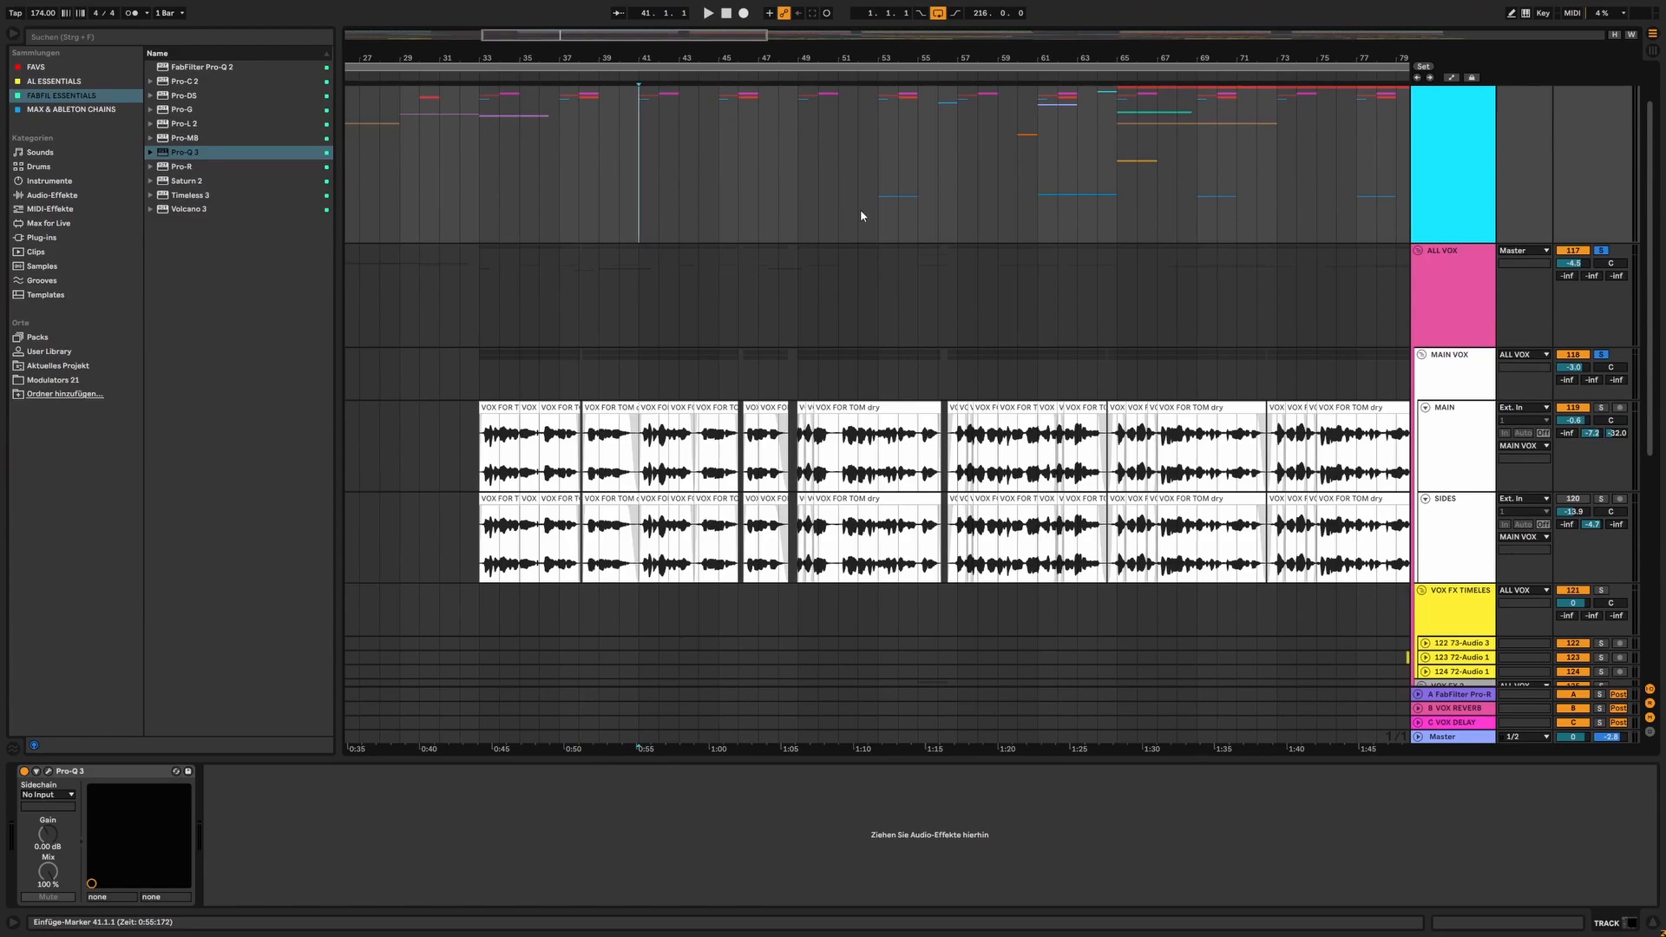
{"action": "scroll", "coordinate": [863, 211], "scroll_direction": "down", "scroll_amount": 1}
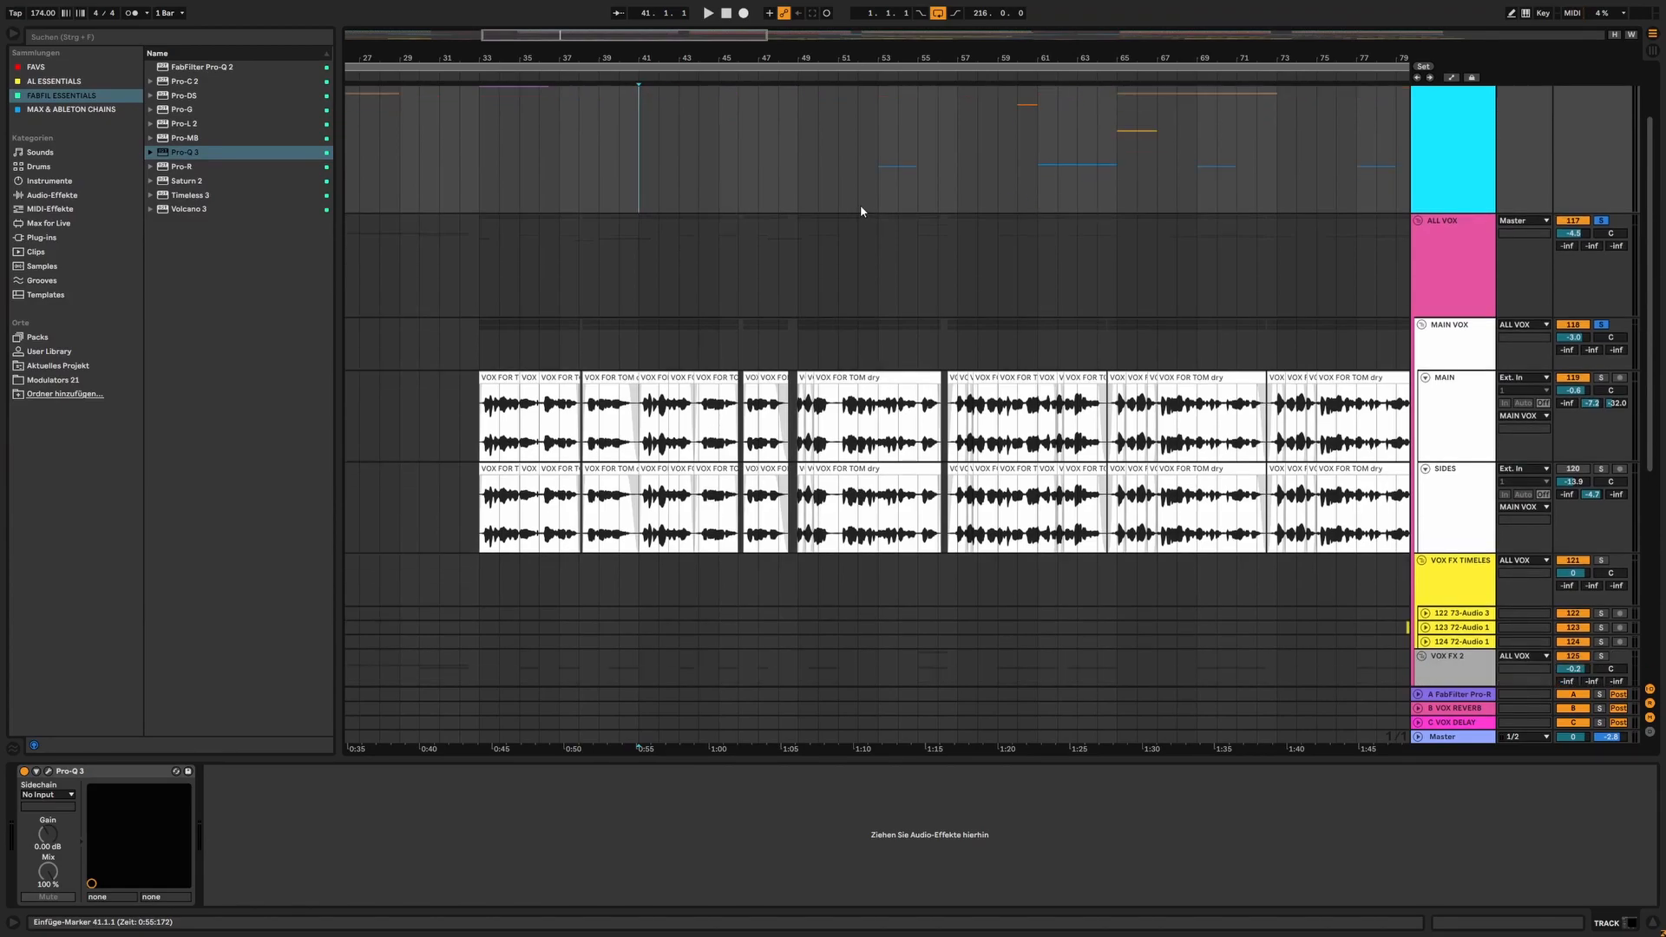
{"action": "key", "text": "plus"}
{"action": "key", "text": "minus"}
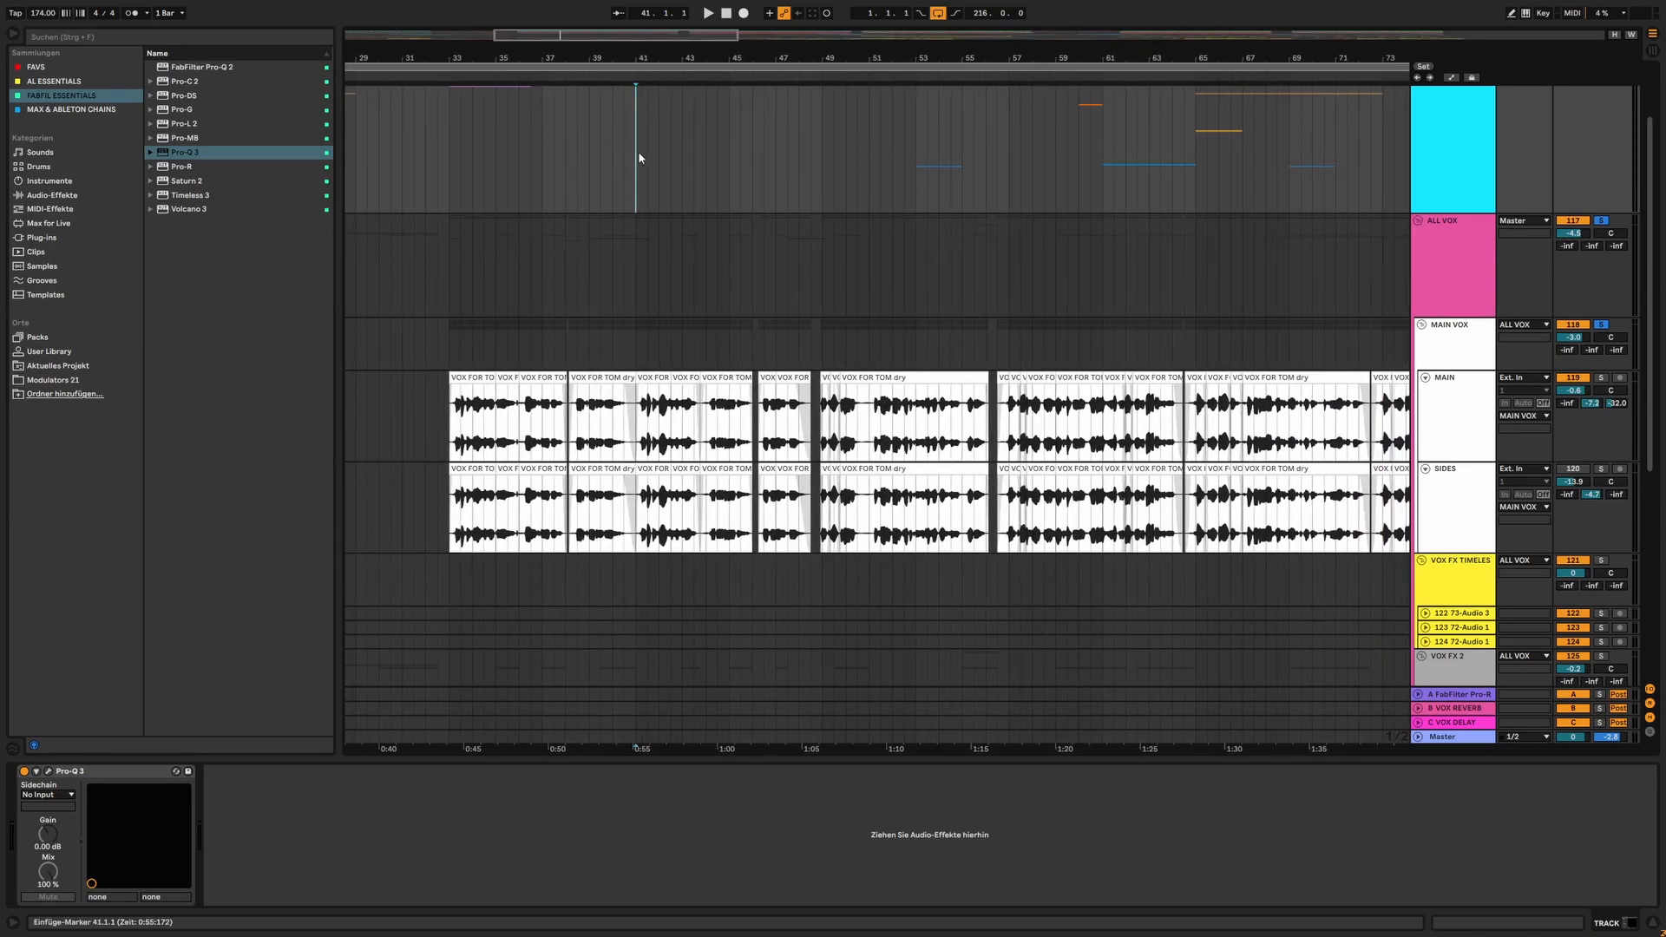
{"action": "scroll", "coordinate": [640, 160], "scroll_direction": "down", "scroll_amount": 1}
{"action": "scroll", "coordinate": [646, 165], "scroll_direction": "up", "scroll_amount": 3}
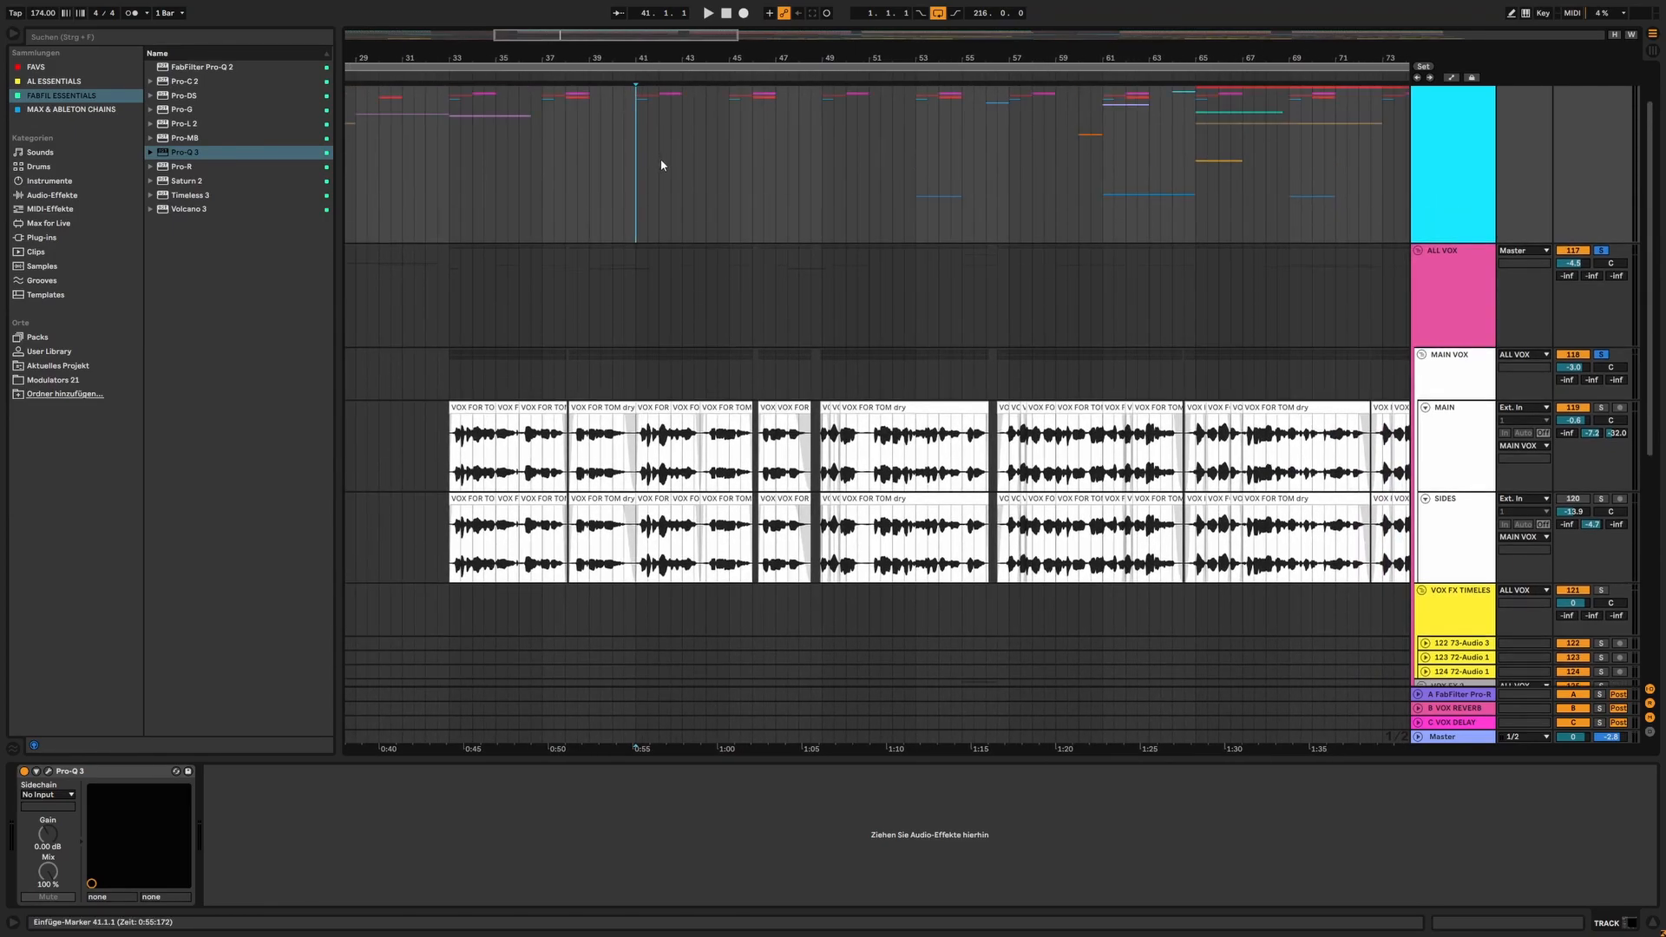
Compare the effect devices on the ALL VOX and MAIN VOX groups
{"action": "scroll", "coordinate": [659, 165], "scroll_direction": "down", "scroll_amount": 1}
{"action": "left_click", "coordinate": [638, 239]}
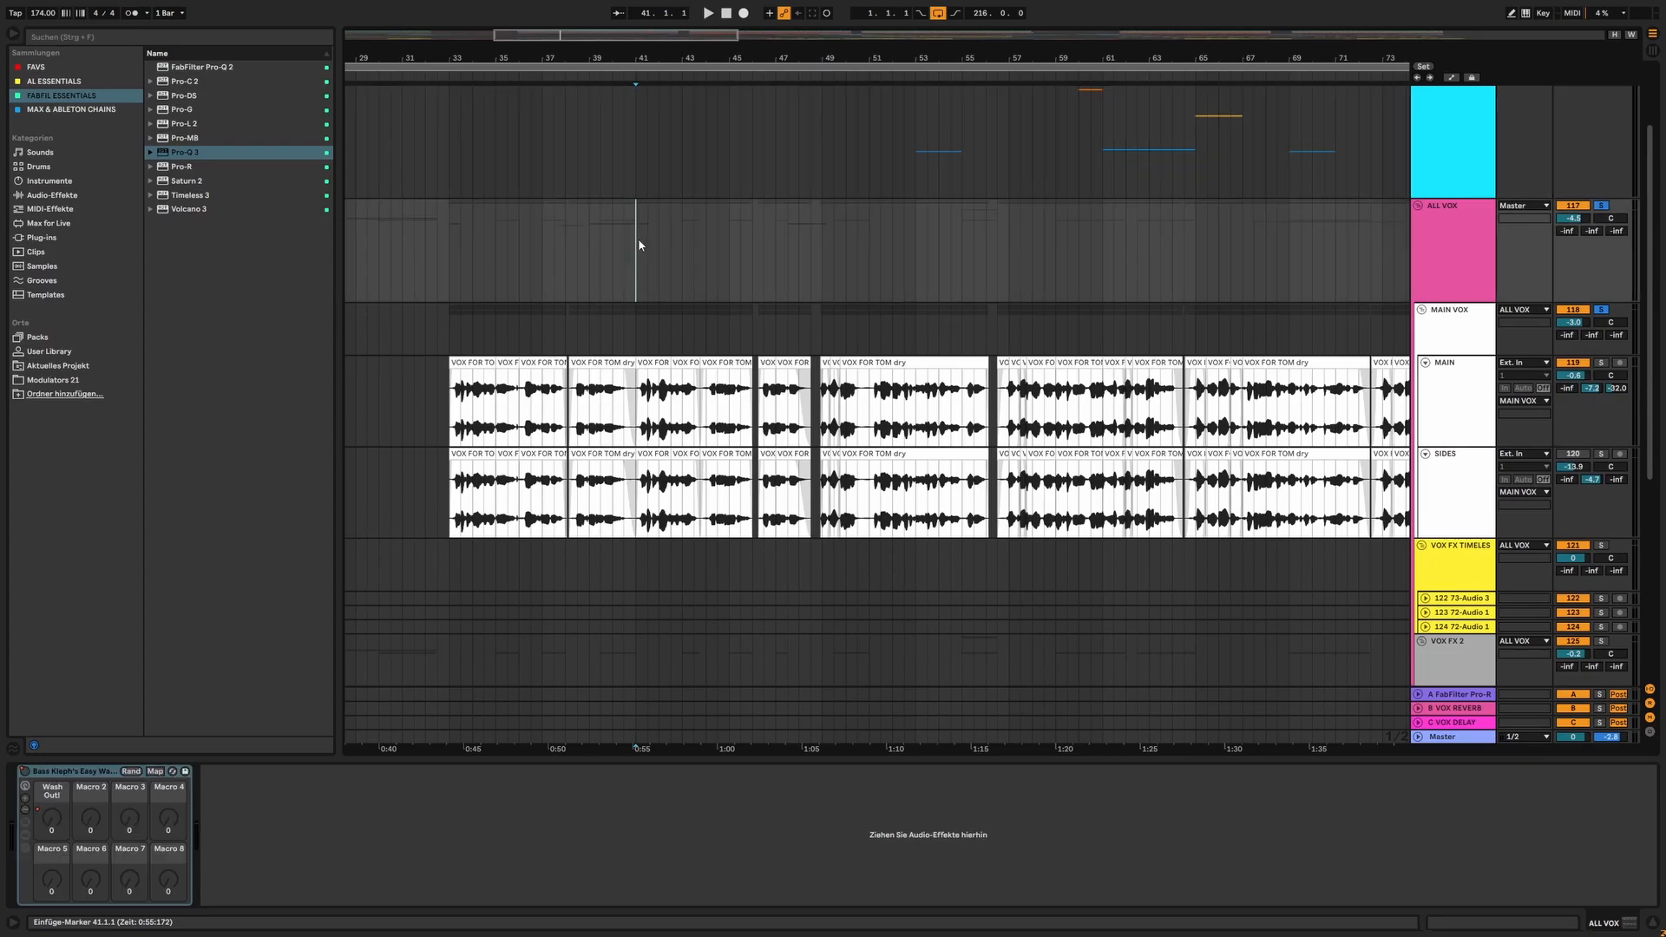
{"action": "left_click", "coordinate": [638, 320]}
{"action": "left_click", "coordinate": [642, 284]}
{"action": "left_click", "coordinate": [640, 314]}
{"action": "left_click", "coordinate": [641, 288]}
{"action": "left_click", "coordinate": [641, 311]}
{"action": "left_click", "coordinate": [641, 295]}
Examine the vocal effect tracks across the arrangement, from the VOX FX TIMELES group down to the gated delays
{"action": "left_click_drag", "start_coordinate": [649, 58], "coordinate": [646, 49]}
{"action": "scroll", "coordinate": [616, 137], "scroll_direction": "down", "scroll_amount": 1}
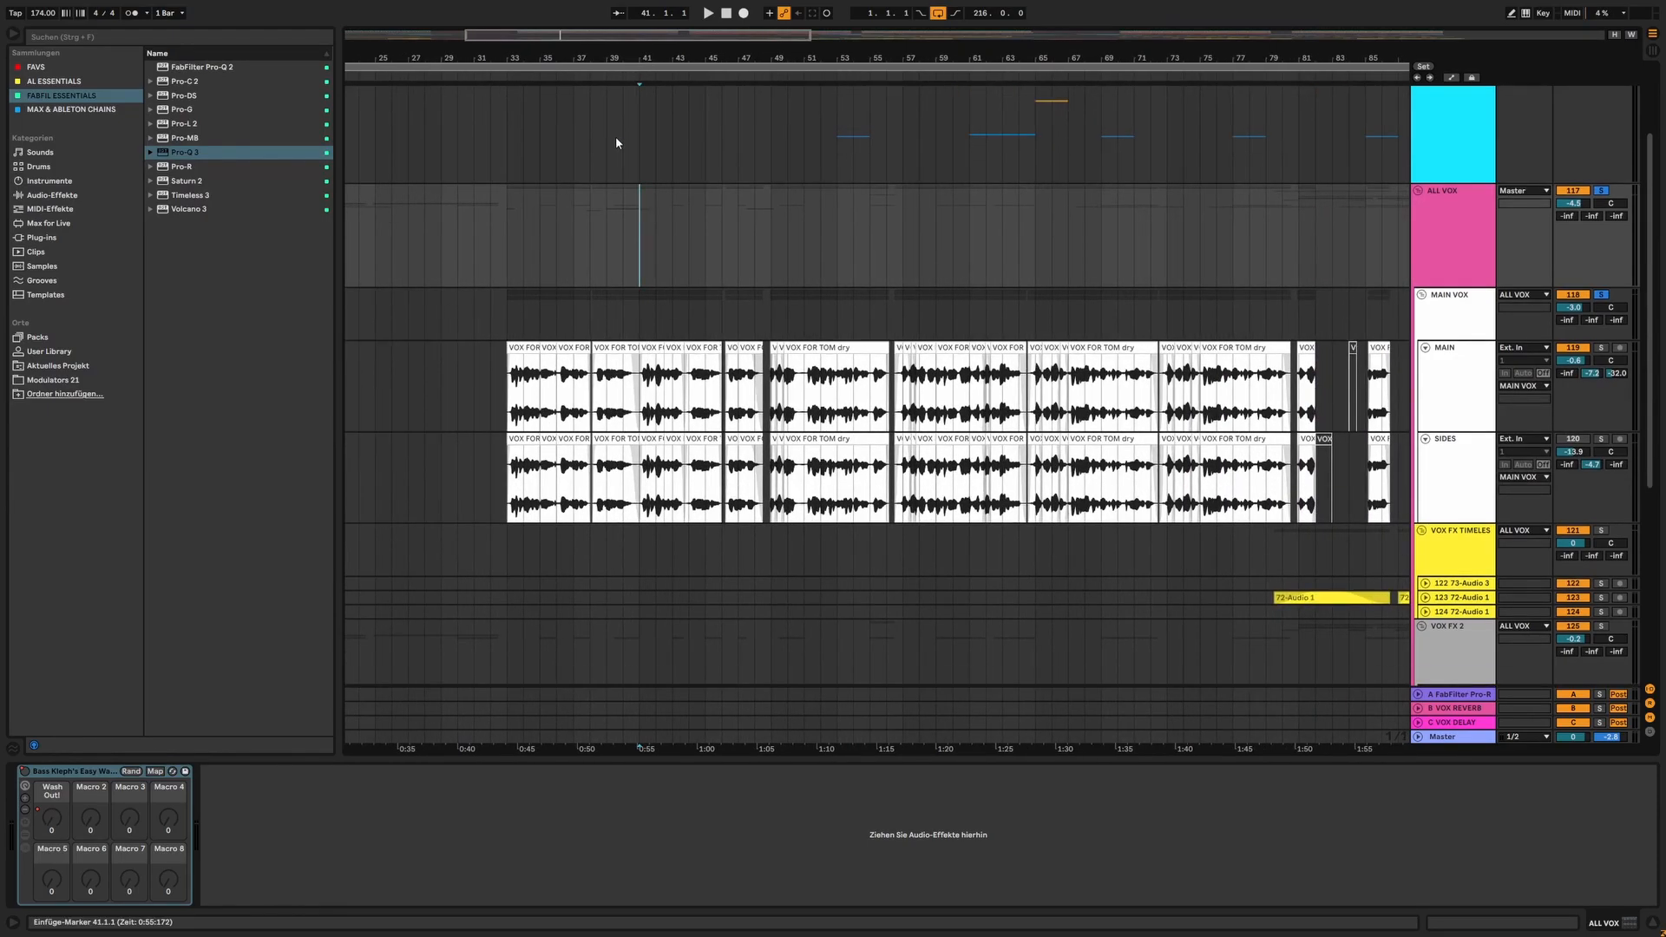
{"action": "scroll", "coordinate": [617, 153], "scroll_direction": "down", "scroll_amount": 3}
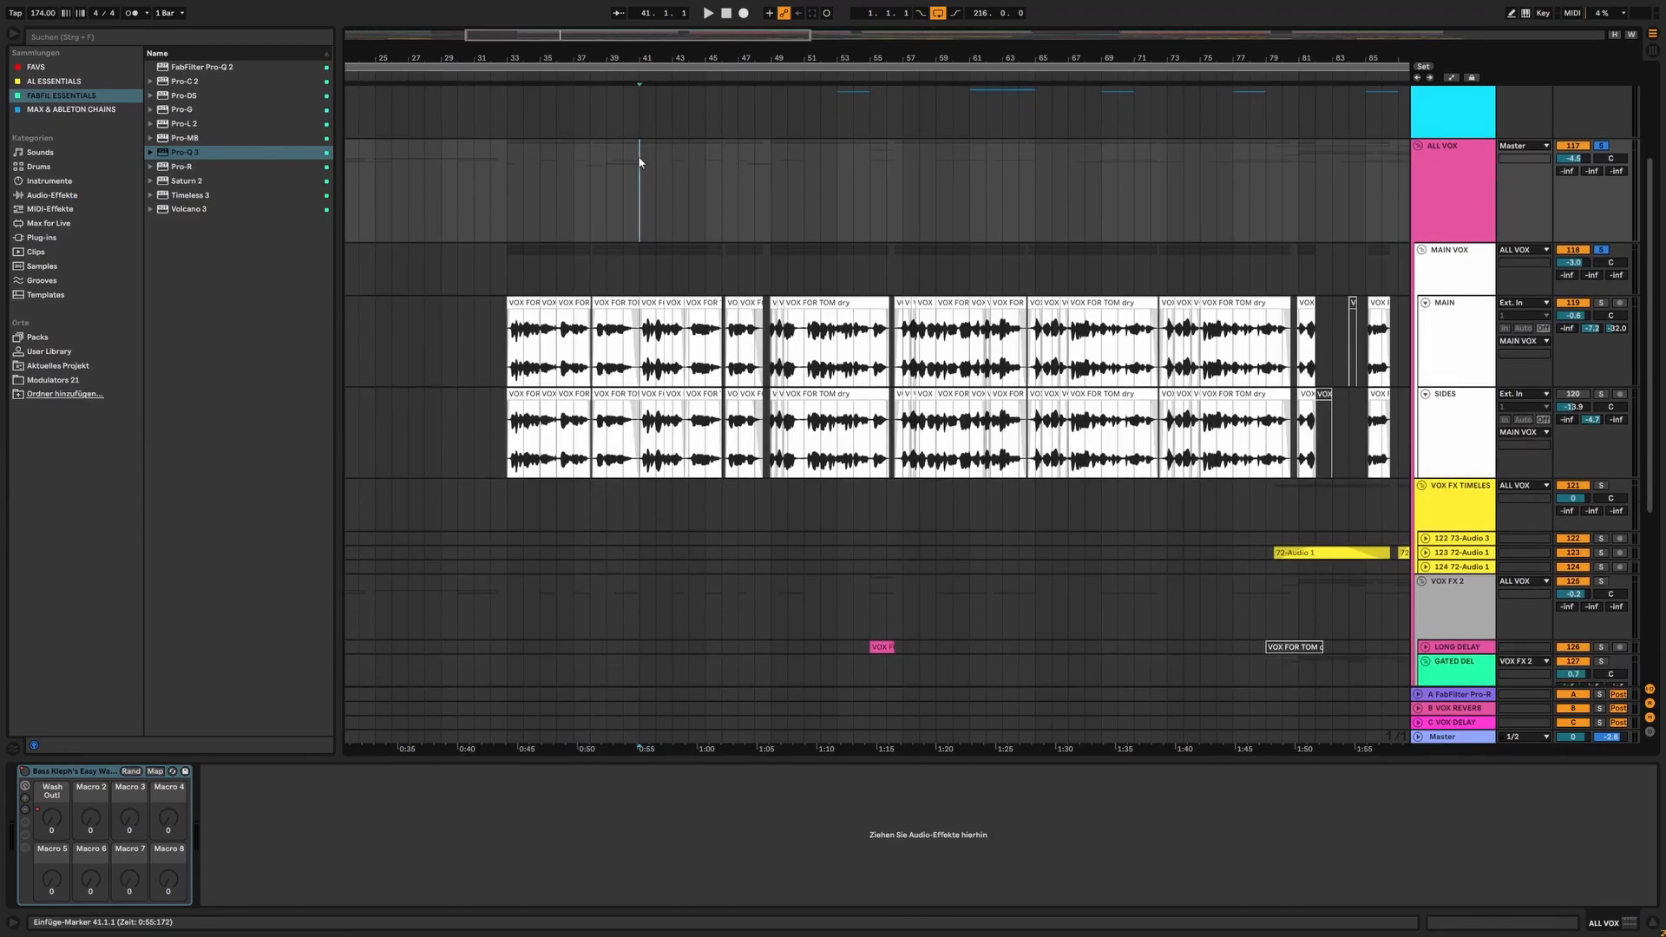
{"action": "left_click_drag", "start_coordinate": [660, 58], "coordinate": [603, 53]}
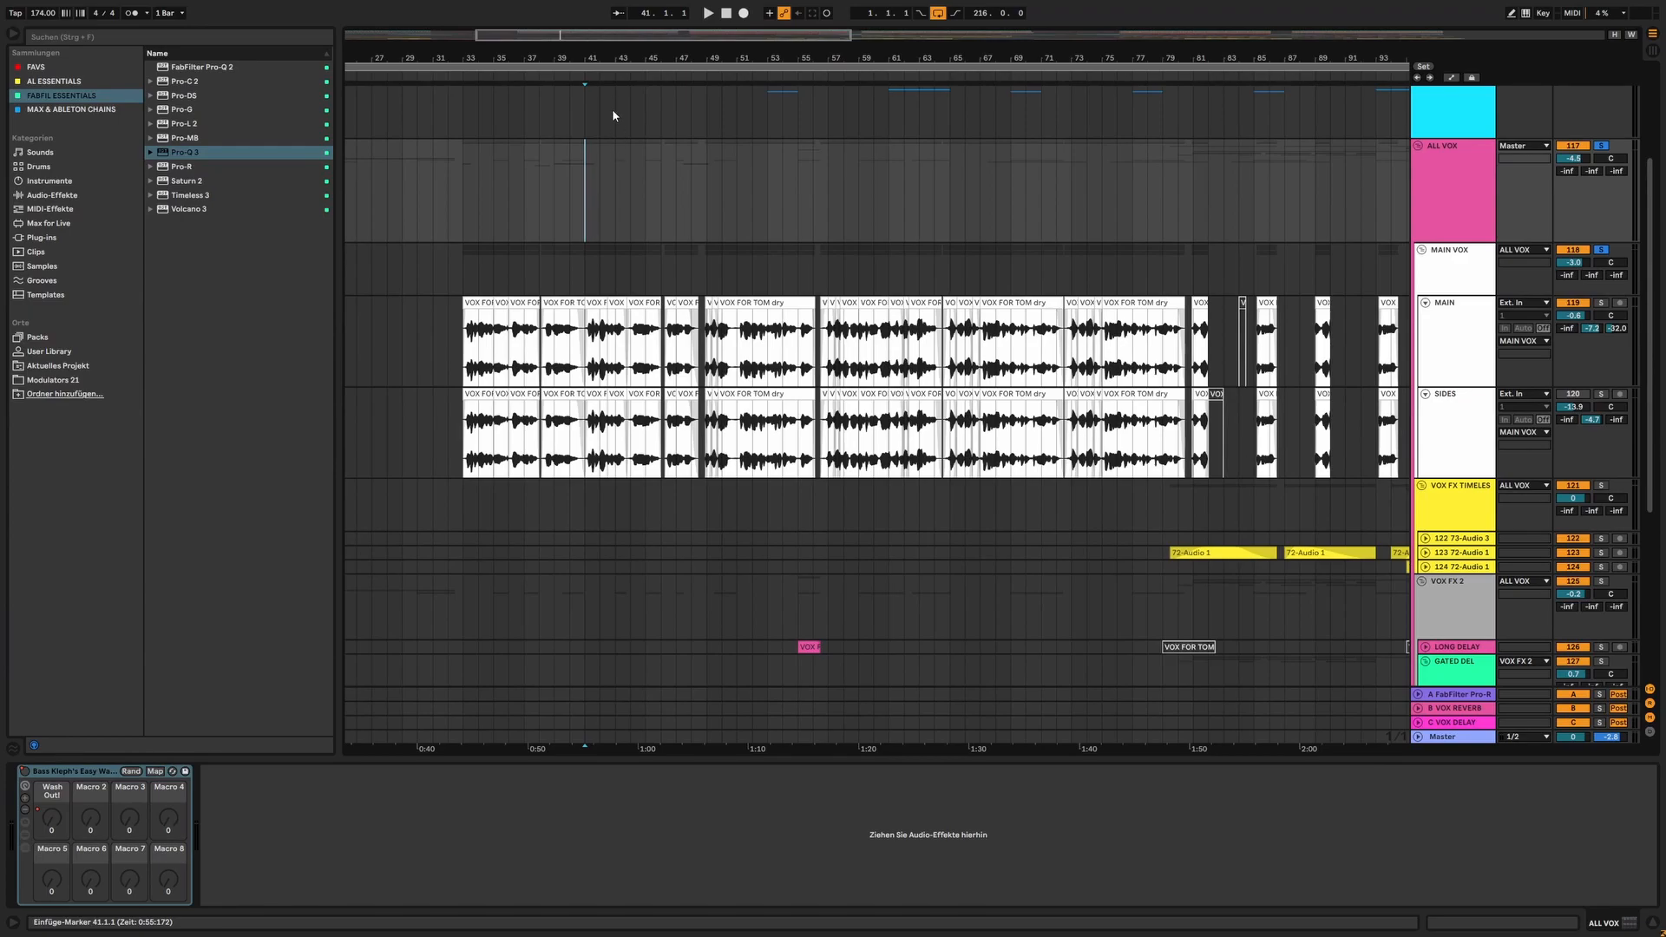
{"action": "left_click_drag", "start_coordinate": [599, 55], "coordinate": [573, 76]}
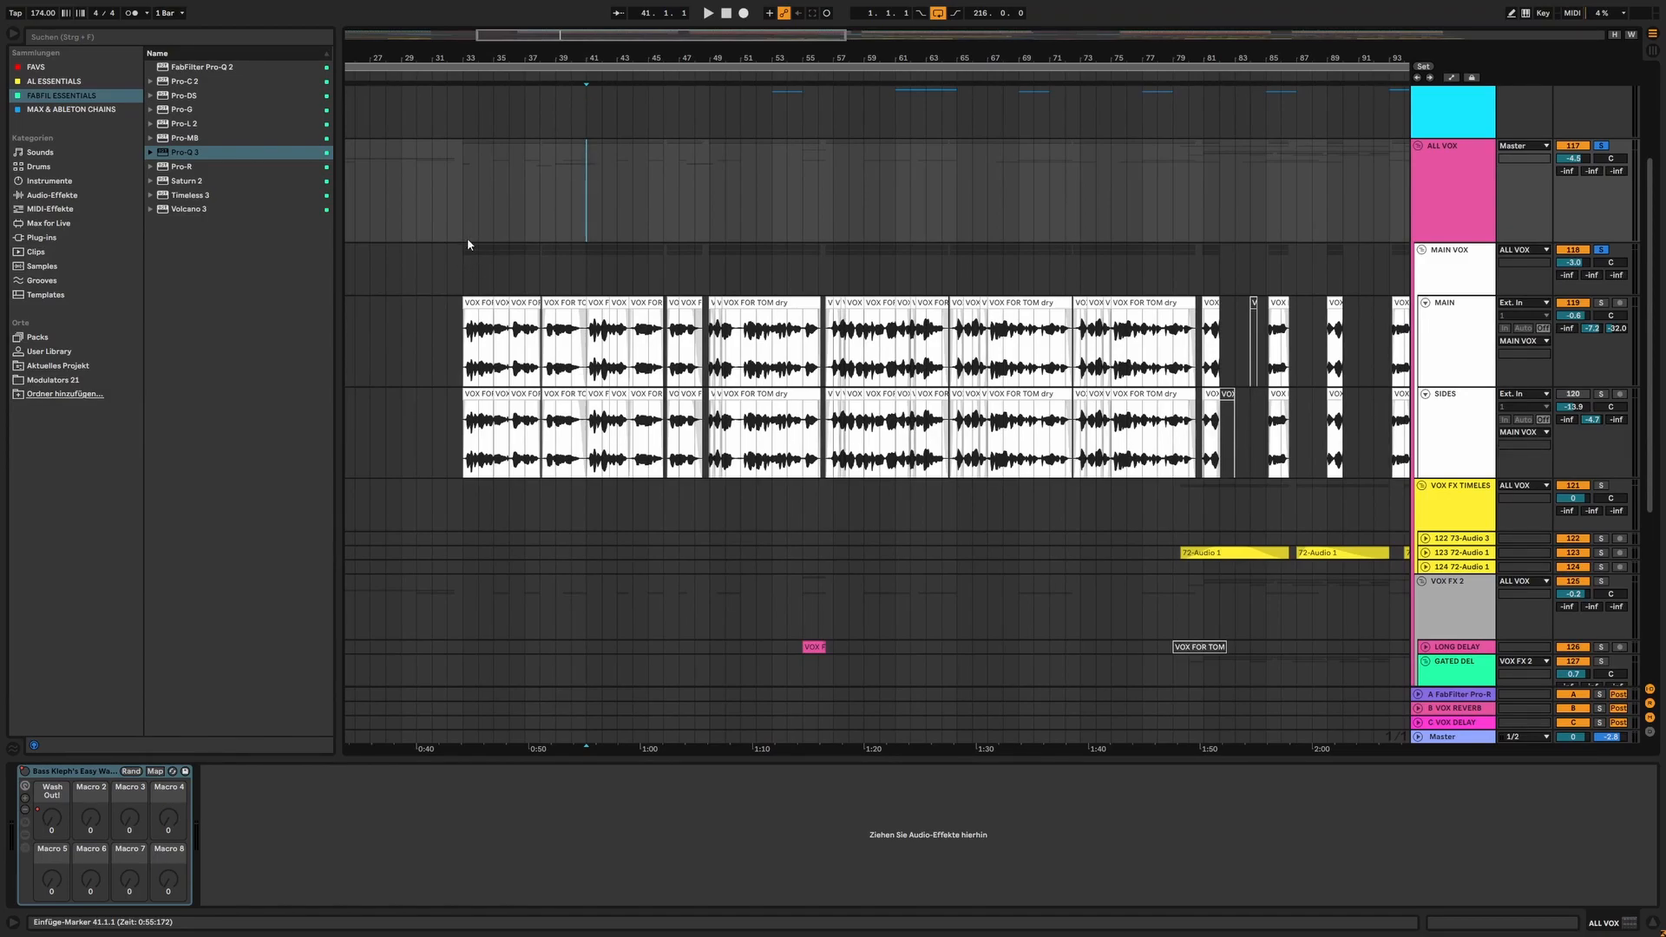
{"action": "left_click_drag", "start_coordinate": [501, 57], "coordinate": [542, 51]}
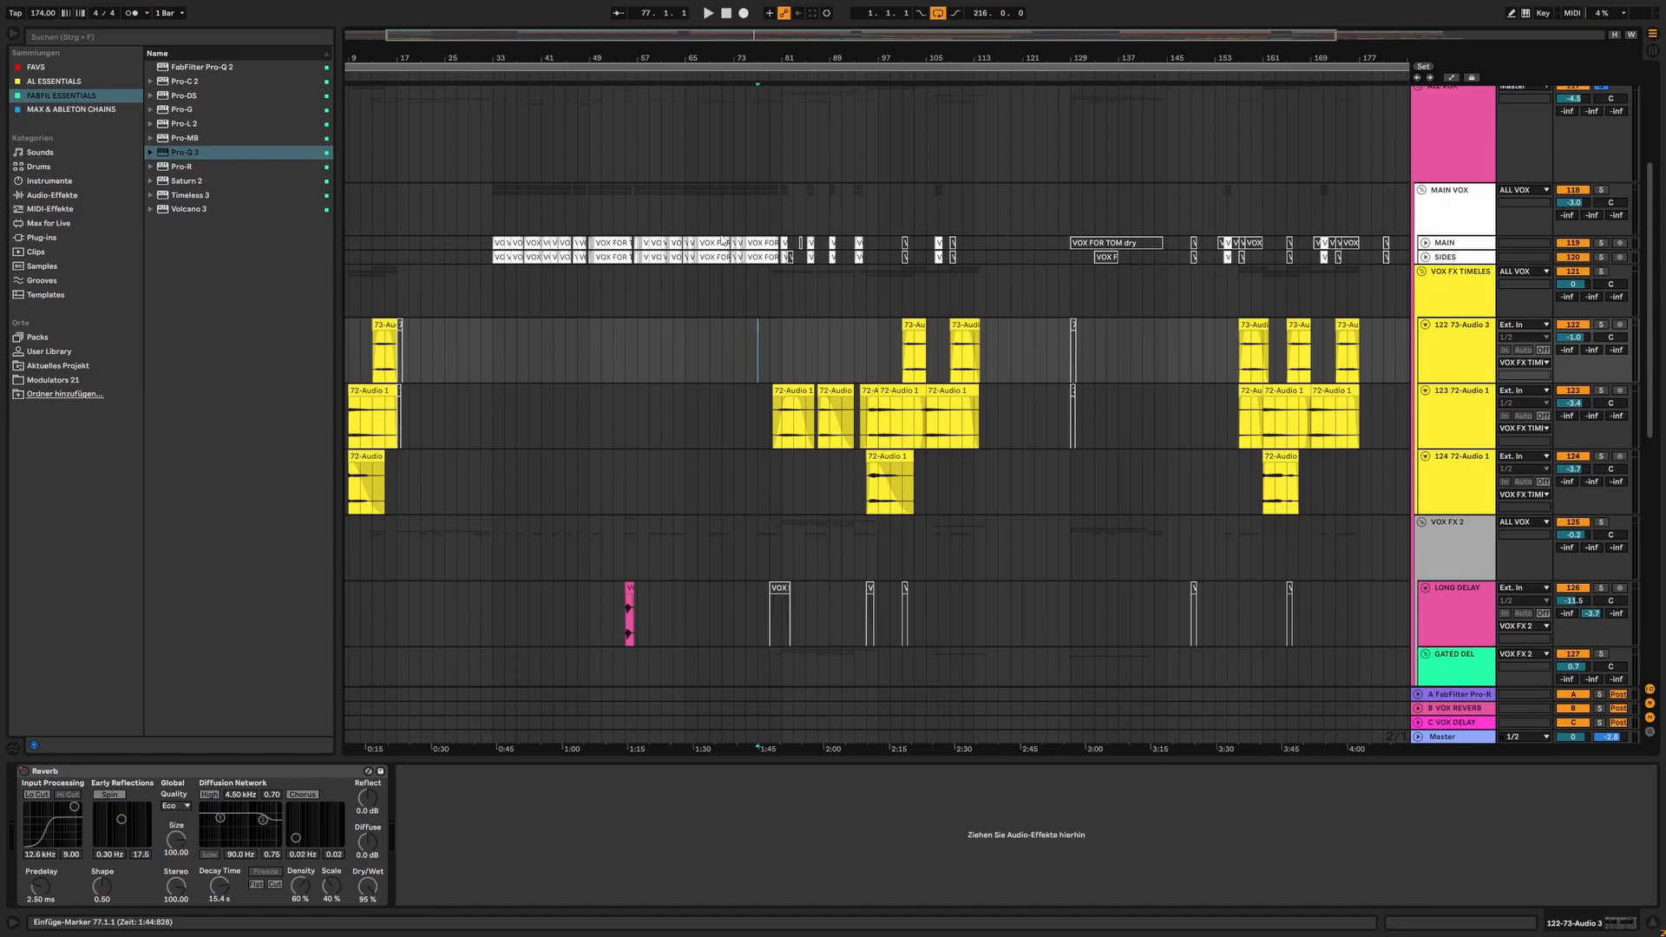
{"action": "left_click_drag", "start_coordinate": [784, 59], "coordinate": [714, 73]}
{"action": "scroll", "coordinate": [730, 139], "scroll_direction": "down", "scroll_amount": 3}
{"action": "scroll", "coordinate": [725, 202], "scroll_direction": "down", "scroll_amount": 1}
{"action": "scroll", "coordinate": [718, 159], "scroll_direction": "down", "scroll_amount": 1}
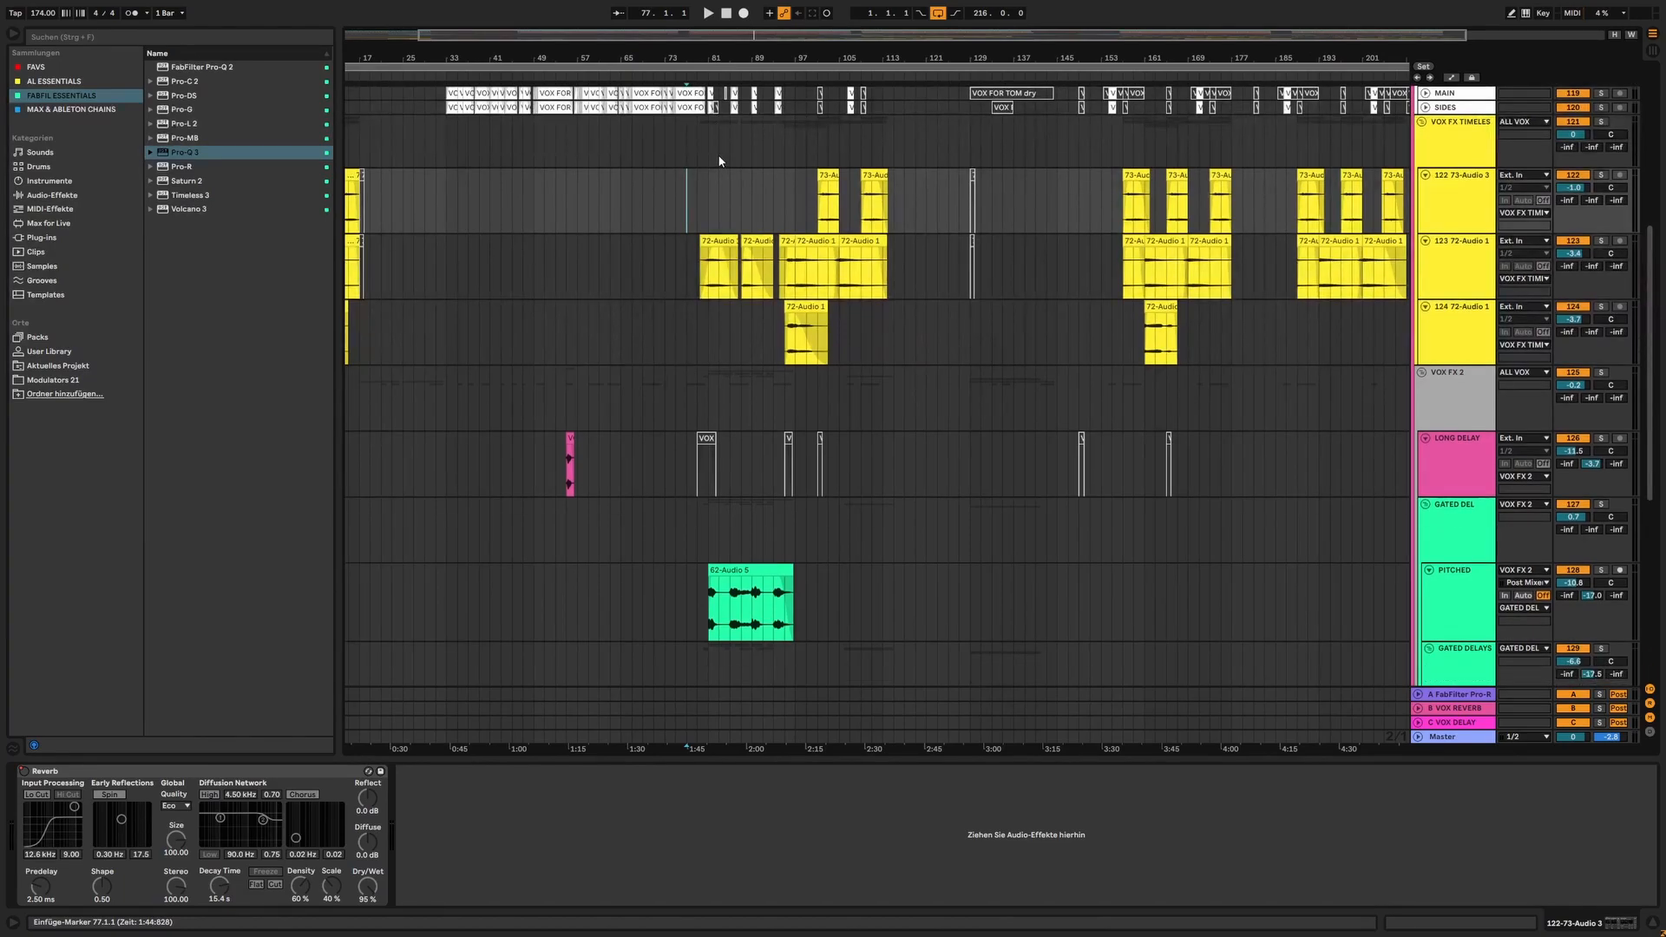
Play the soloed vocals from bar 77 and view the vocal effect and delay tracks from there
{"action": "left_click_drag", "start_coordinate": [721, 59], "coordinate": [721, 116]}
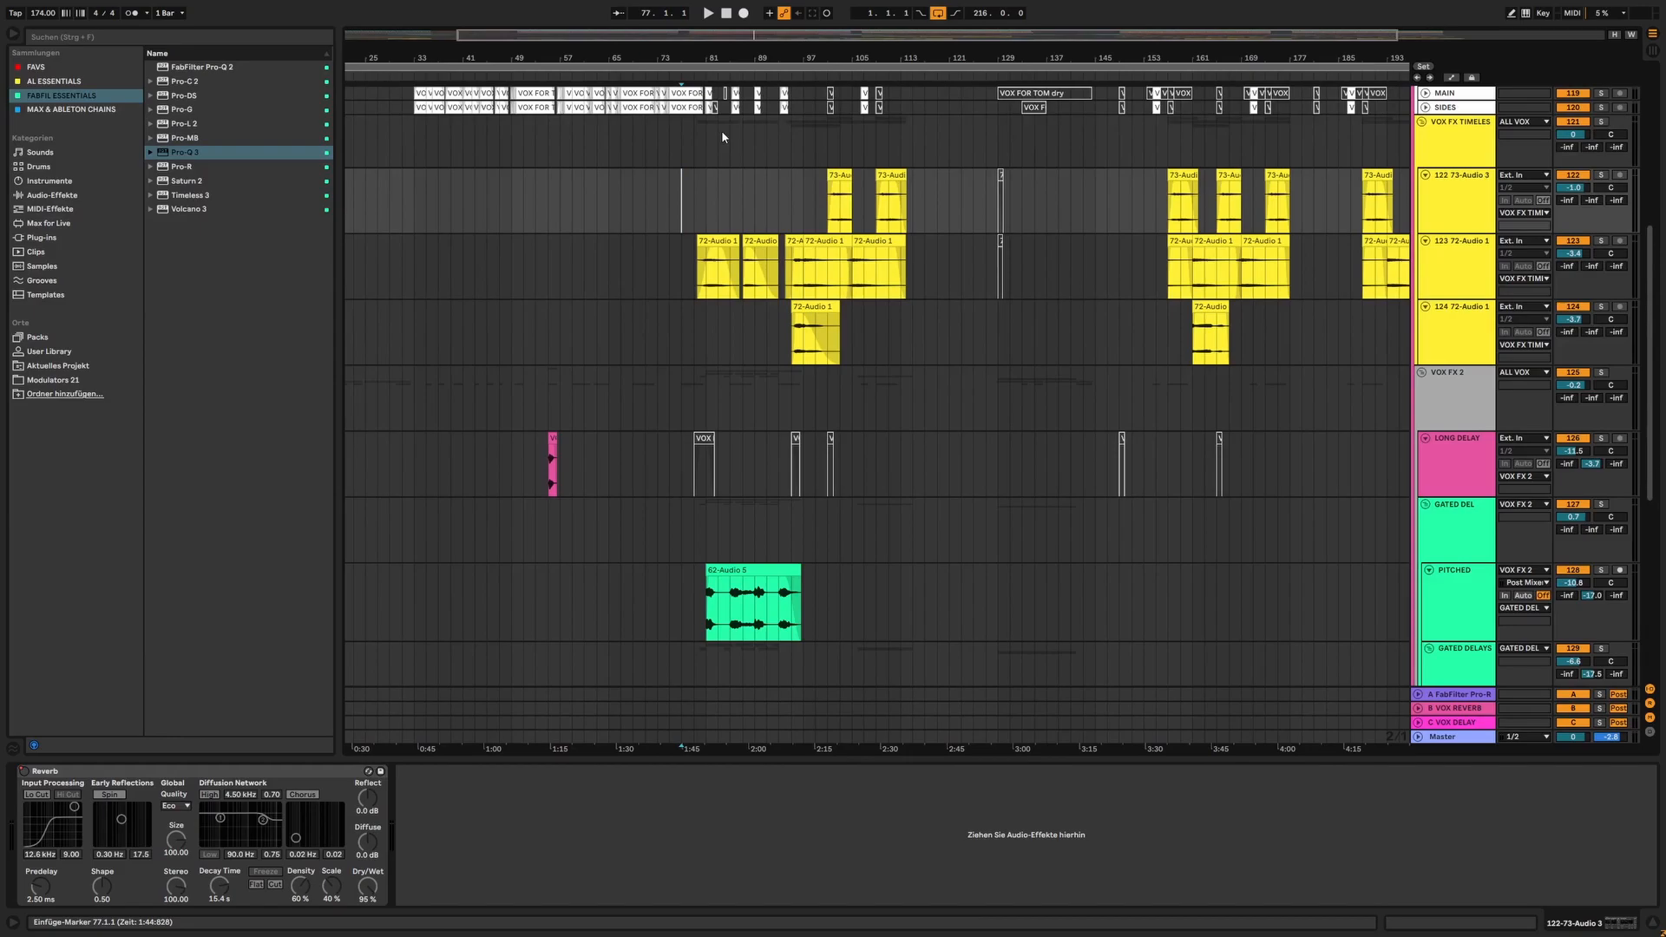
{"action": "mouse_move", "coordinate": [721, 59]}
{"action": "left_mouse_down"}
{"action": "mouse_move", "coordinate": [721, 90]}
{"action": "mouse_move", "coordinate": [733, 60]}
{"action": "left_mouse_up"}
{"action": "scroll", "coordinate": [716, 194], "scroll_direction": "up", "scroll_amount": 1}
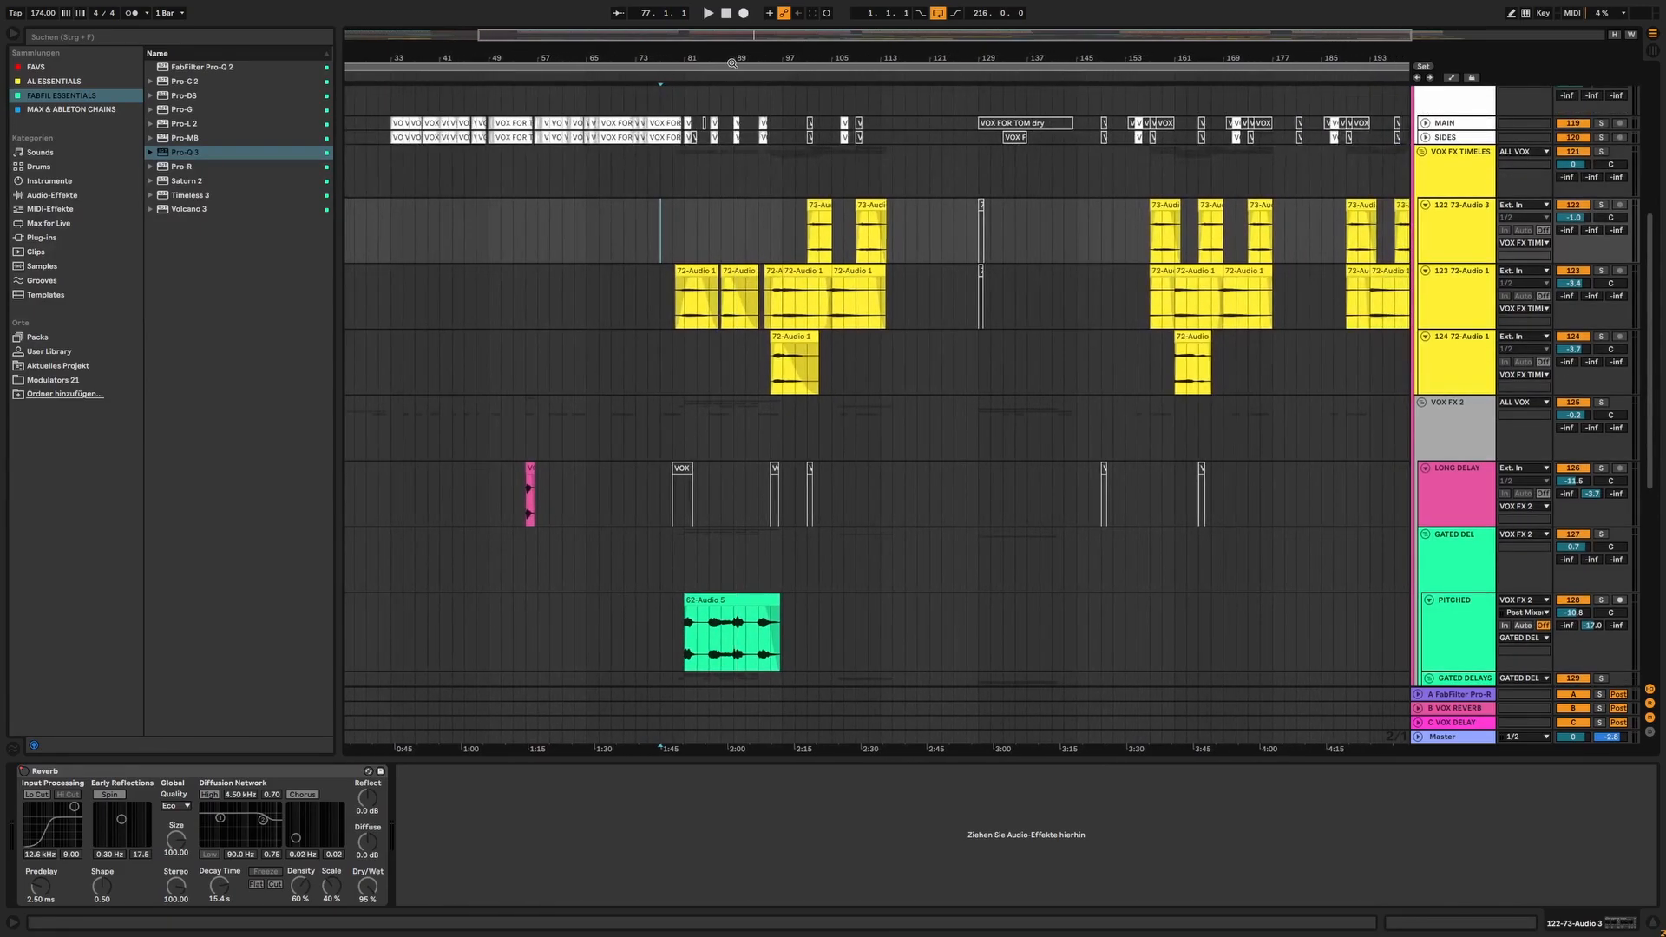
{"action": "scroll", "coordinate": [727, 149], "scroll_direction": "up", "scroll_amount": 1}
{"action": "scroll", "coordinate": [734, 165], "scroll_direction": "down", "scroll_amount": 1}
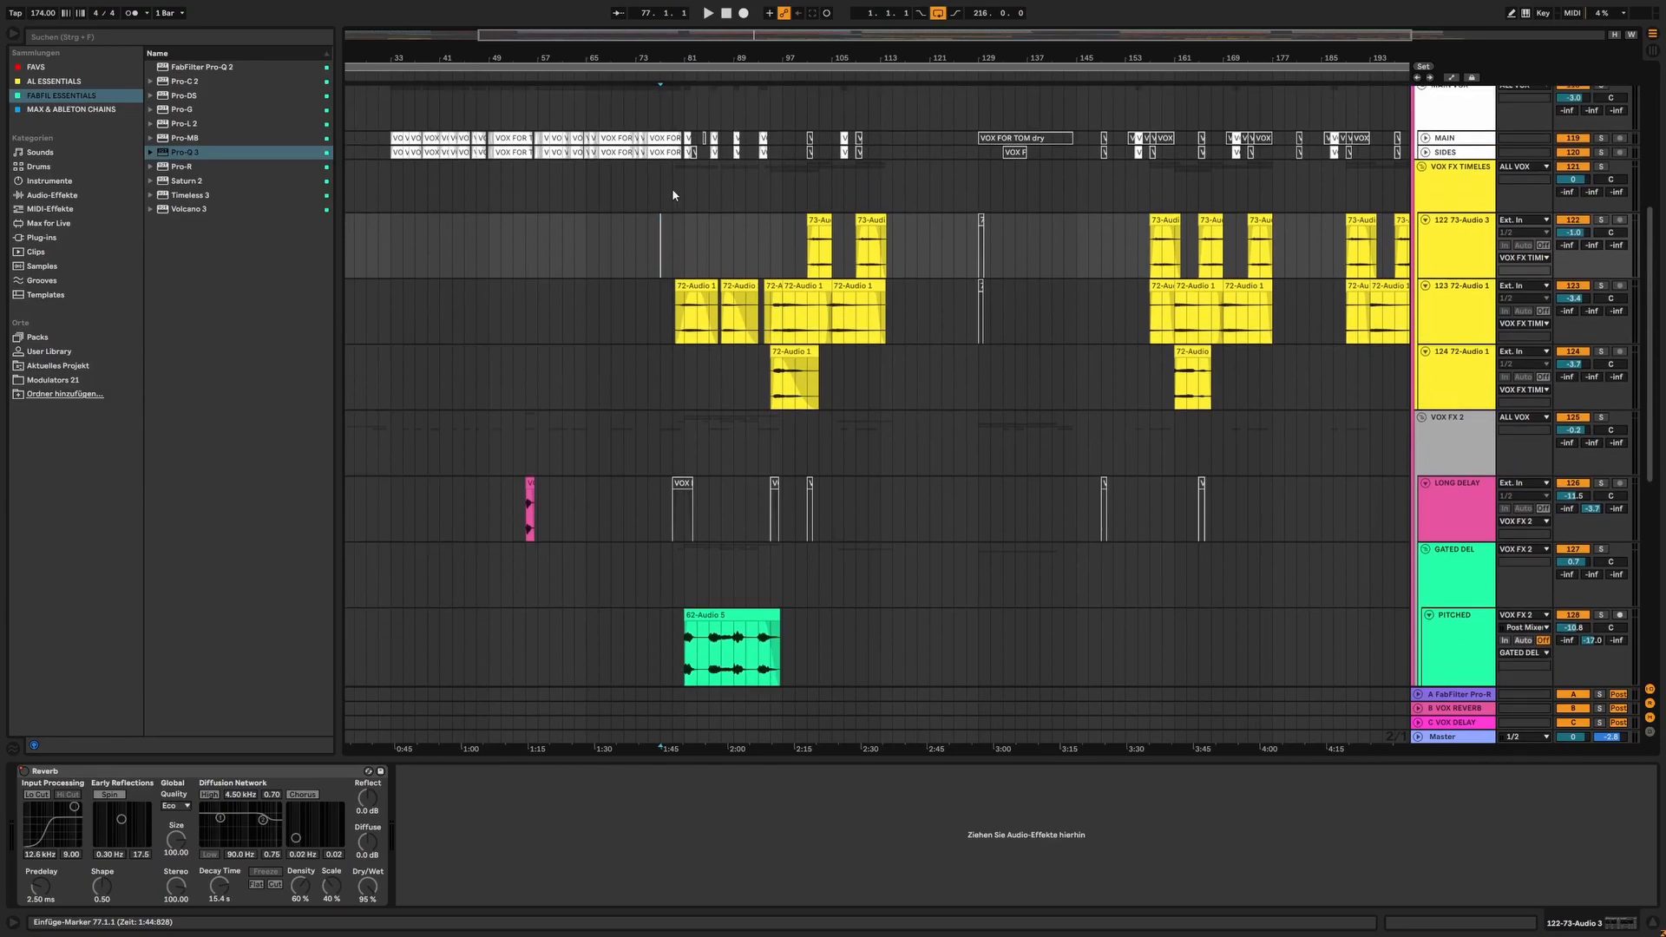
{"action": "key", "text": "space"}
{"action": "scroll", "coordinate": [721, 347], "scroll_direction": "down", "scroll_amount": 6}
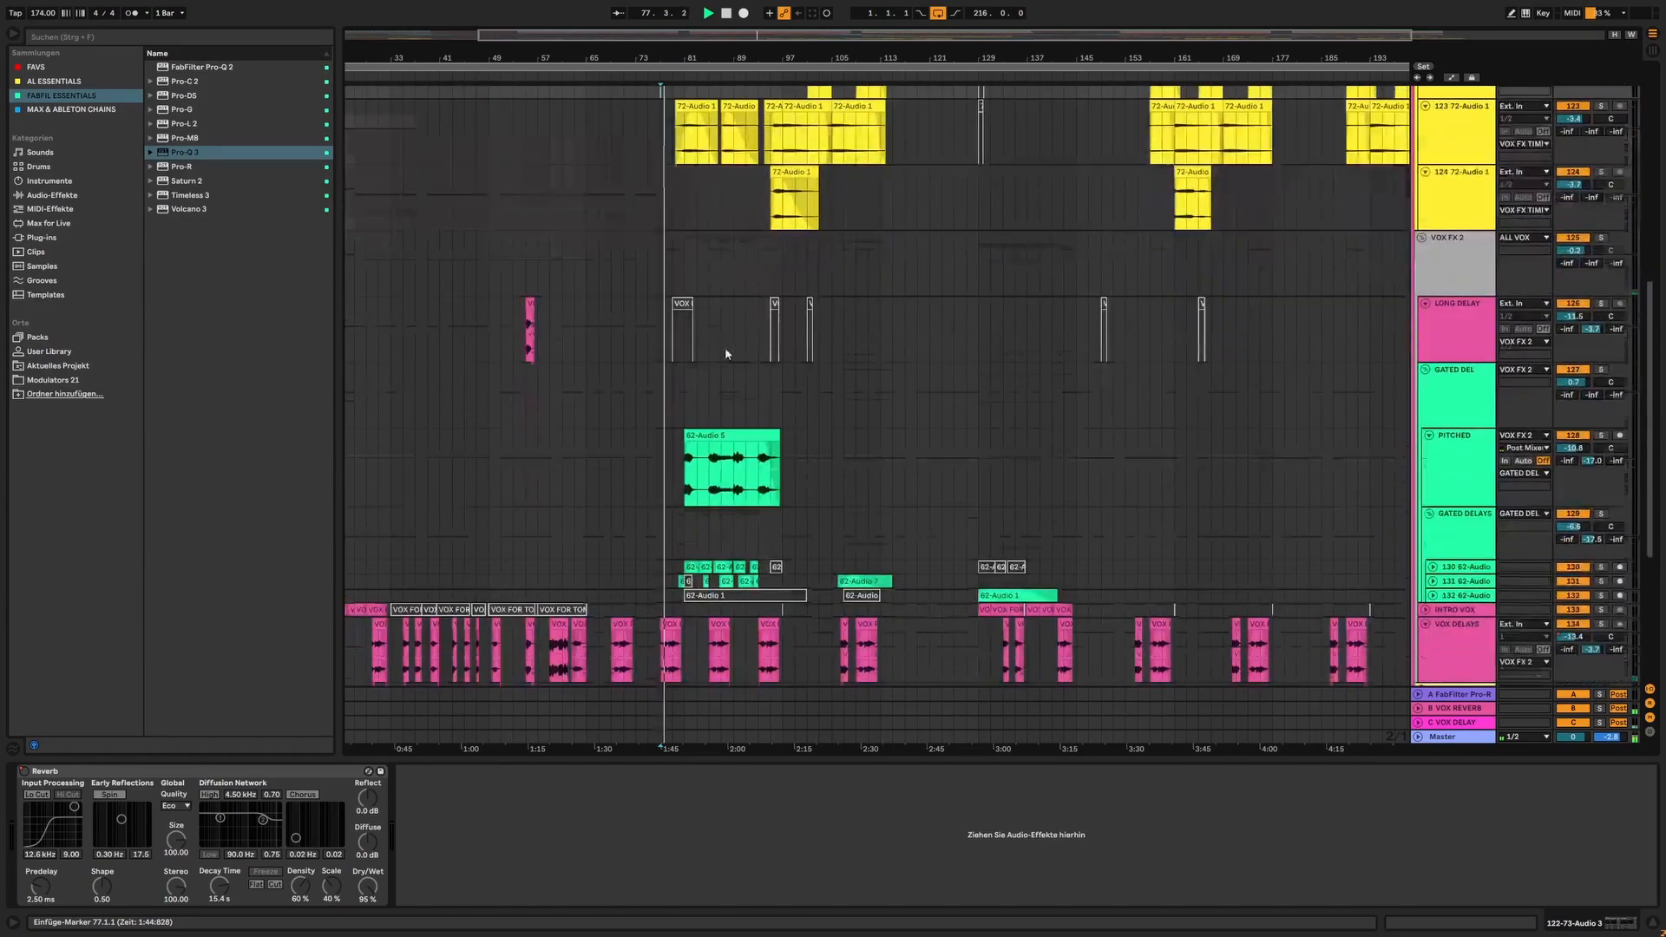
{"action": "scroll", "coordinate": [840, 236], "scroll_direction": "up", "scroll_amount": 5}
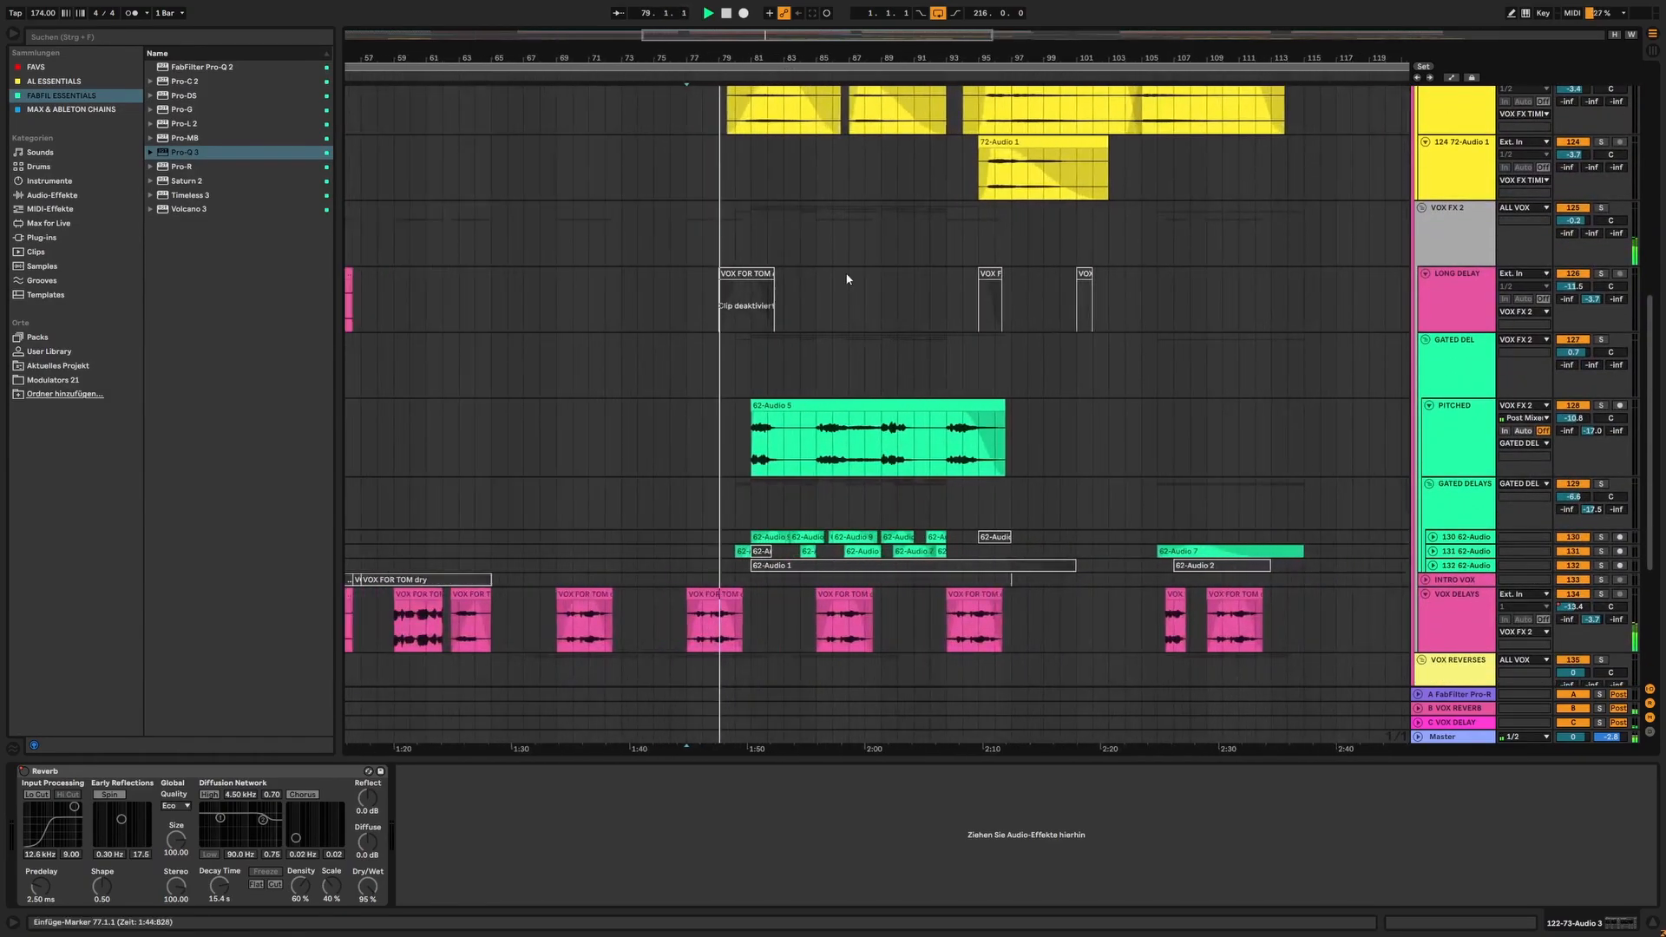
Unfold tracks 131 and 132 in the GATED DELAYS group to show their clips during playback
{"action": "scroll", "coordinate": [831, 139], "scroll_direction": "down", "scroll_amount": 1}
{"action": "left_click_drag", "start_coordinate": [787, 58], "coordinate": [788, 46]}
{"action": "left_click", "coordinate": [1433, 507]}
{"action": "left_click", "coordinate": [1432, 585]}
{"action": "scroll", "coordinate": [1299, 469], "scroll_direction": "down", "scroll_amount": 2}
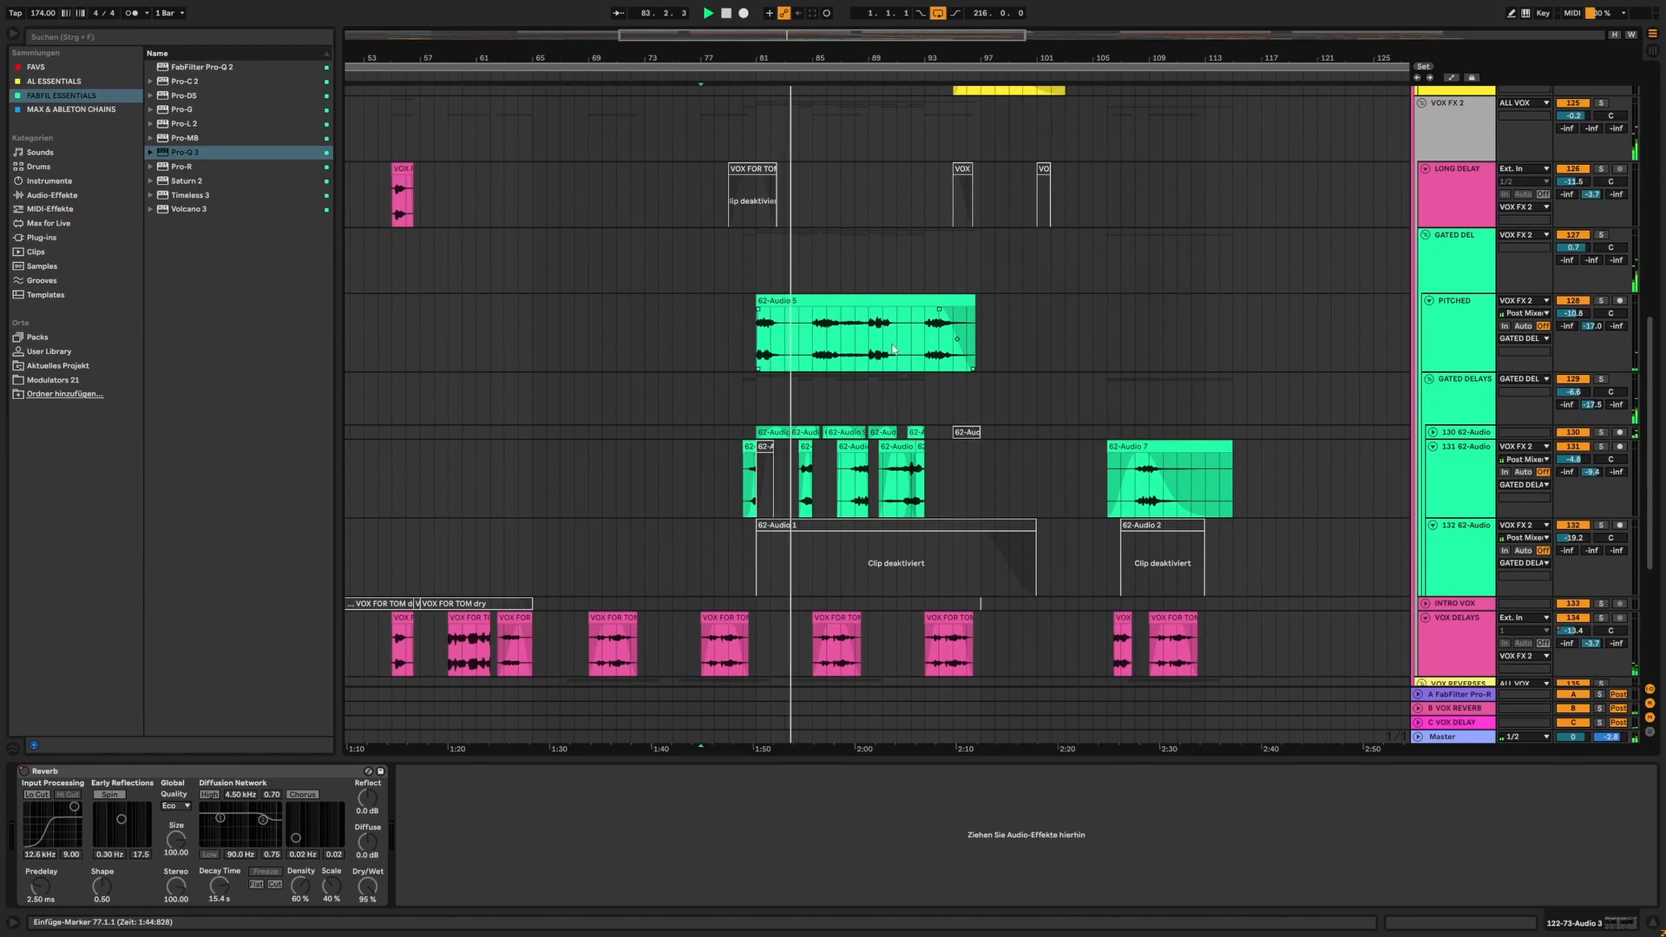
{"action": "left_click_drag", "start_coordinate": [899, 61], "coordinate": [805, 80]}
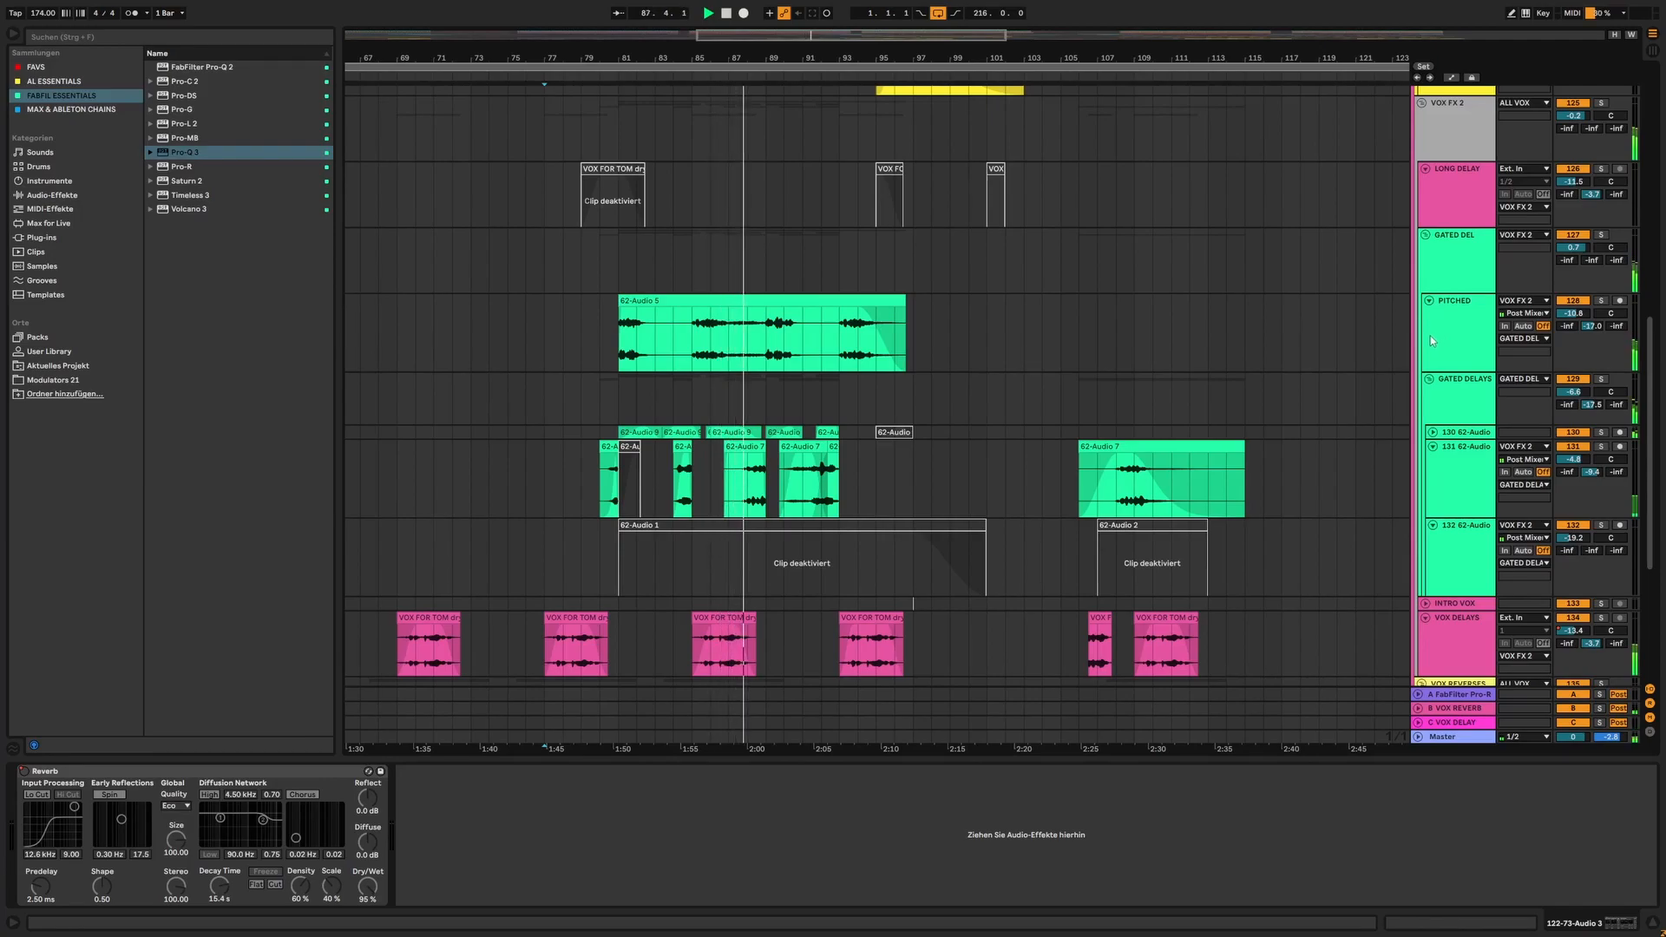
Stop playback, take the ALL VOX group out of solo and play the full mix from bar 77
{"action": "scroll", "coordinate": [1117, 300], "scroll_direction": "up", "scroll_amount": 1}
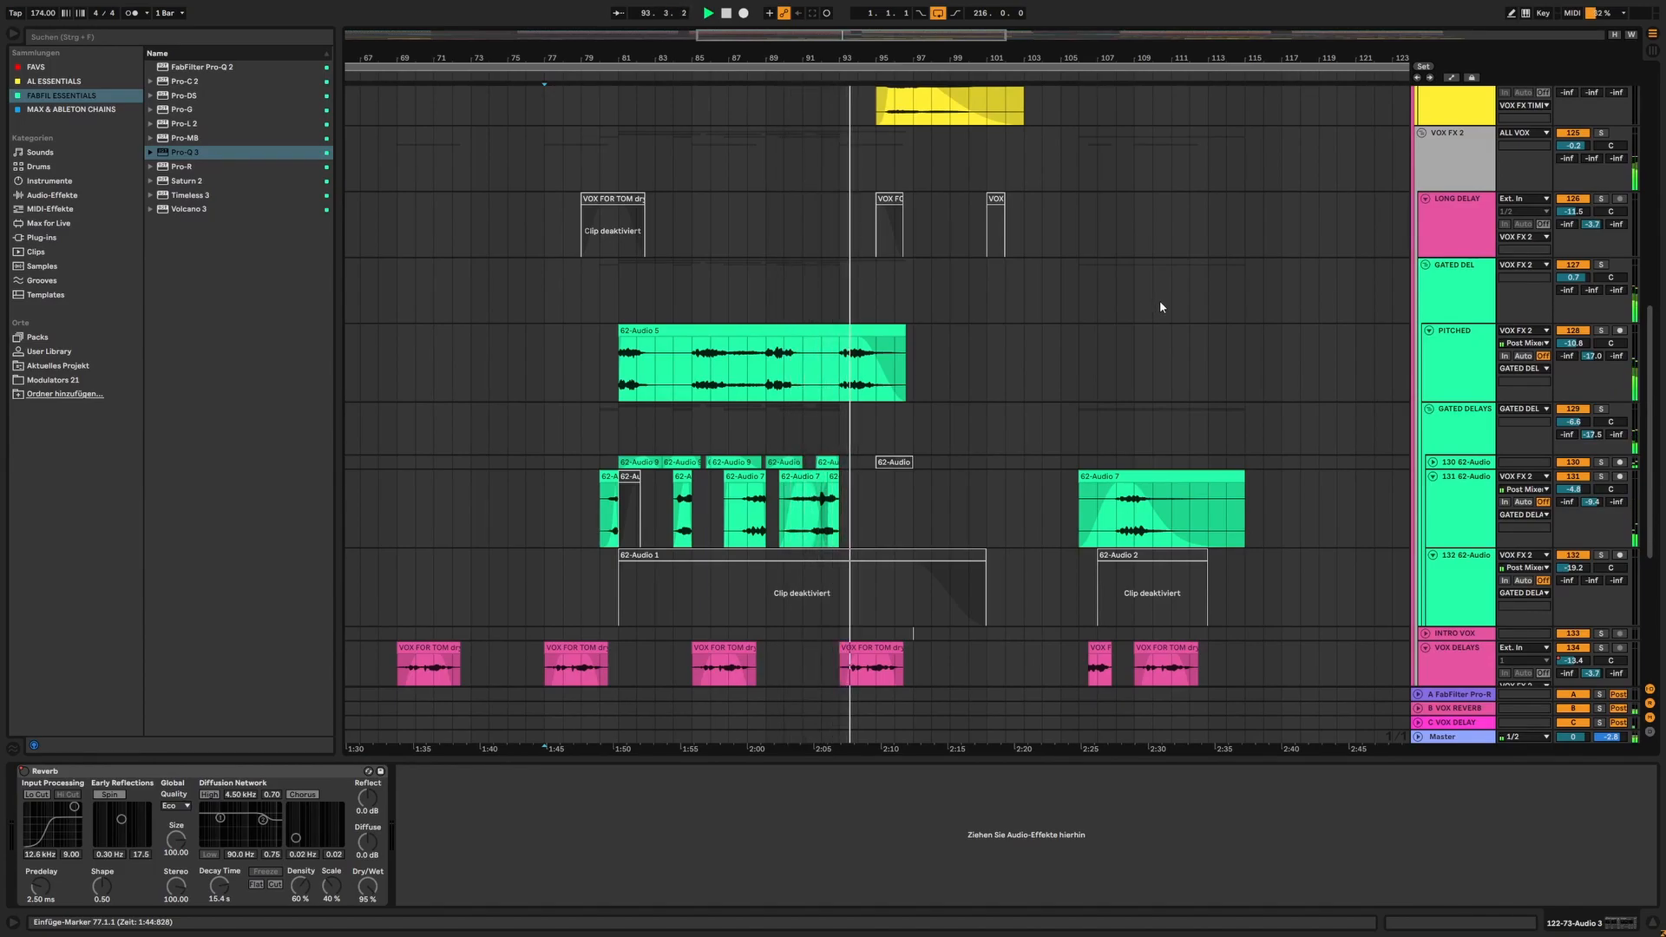
{"action": "scroll", "coordinate": [1159, 301], "scroll_direction": "up", "scroll_amount": 2}
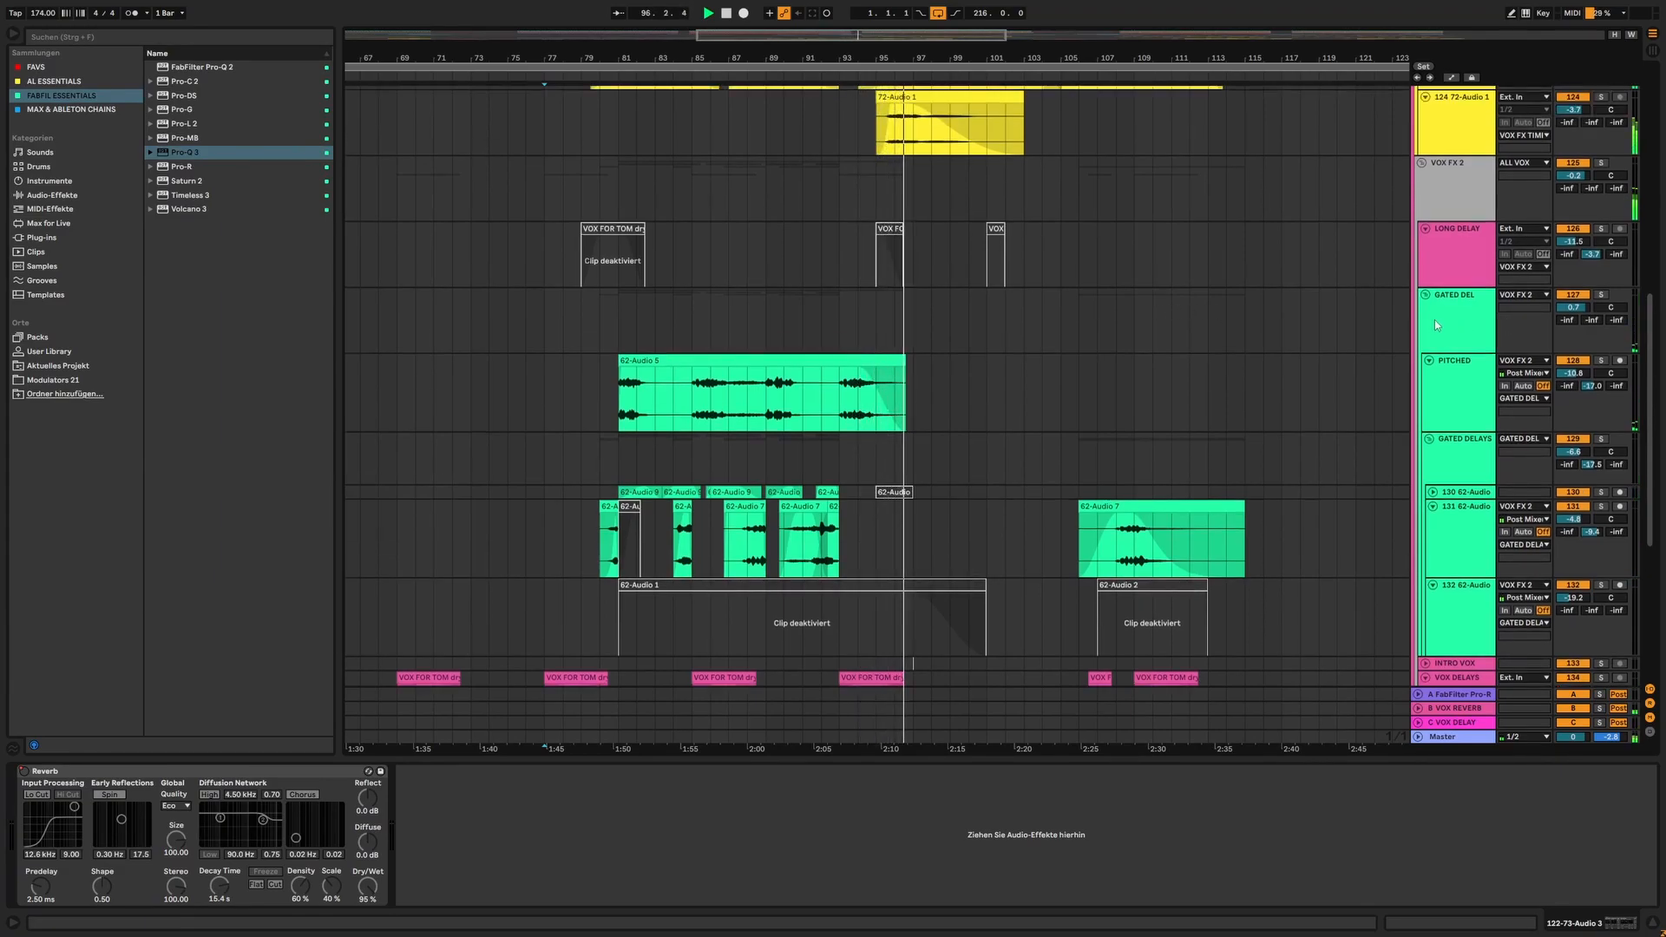
{"action": "scroll", "coordinate": [1255, 315], "scroll_direction": "up", "scroll_amount": 3}
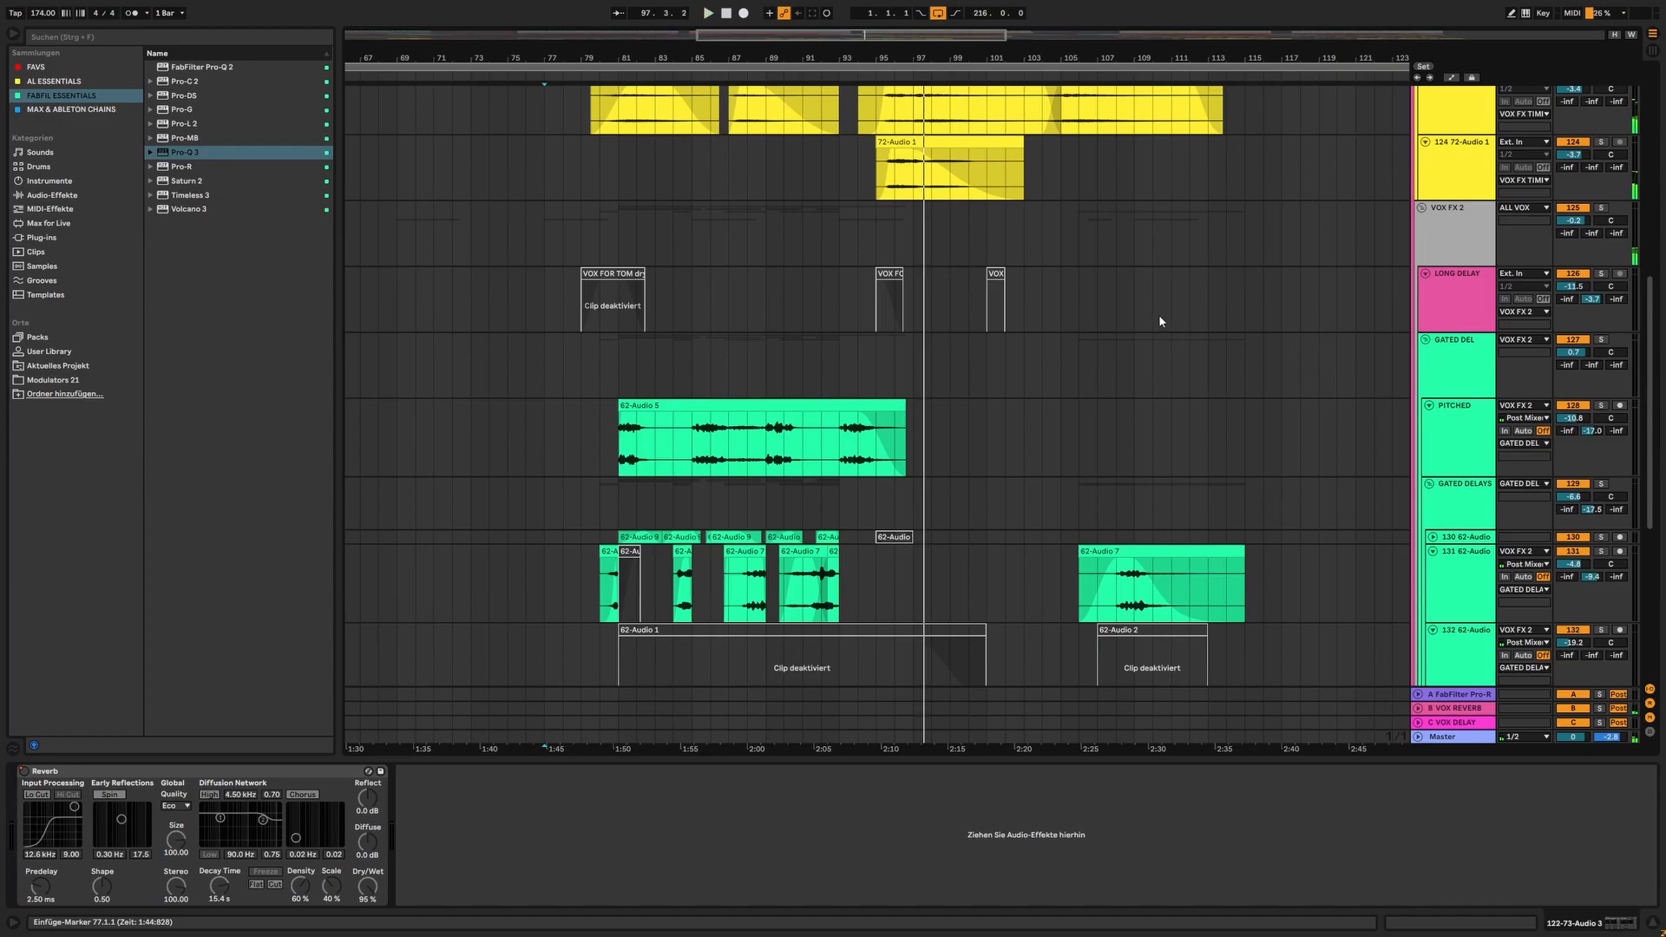
{"action": "scroll", "coordinate": [1162, 313], "scroll_direction": "up", "scroll_amount": 2}
{"action": "scroll", "coordinate": [1165, 309], "scroll_direction": "up", "scroll_amount": 20}
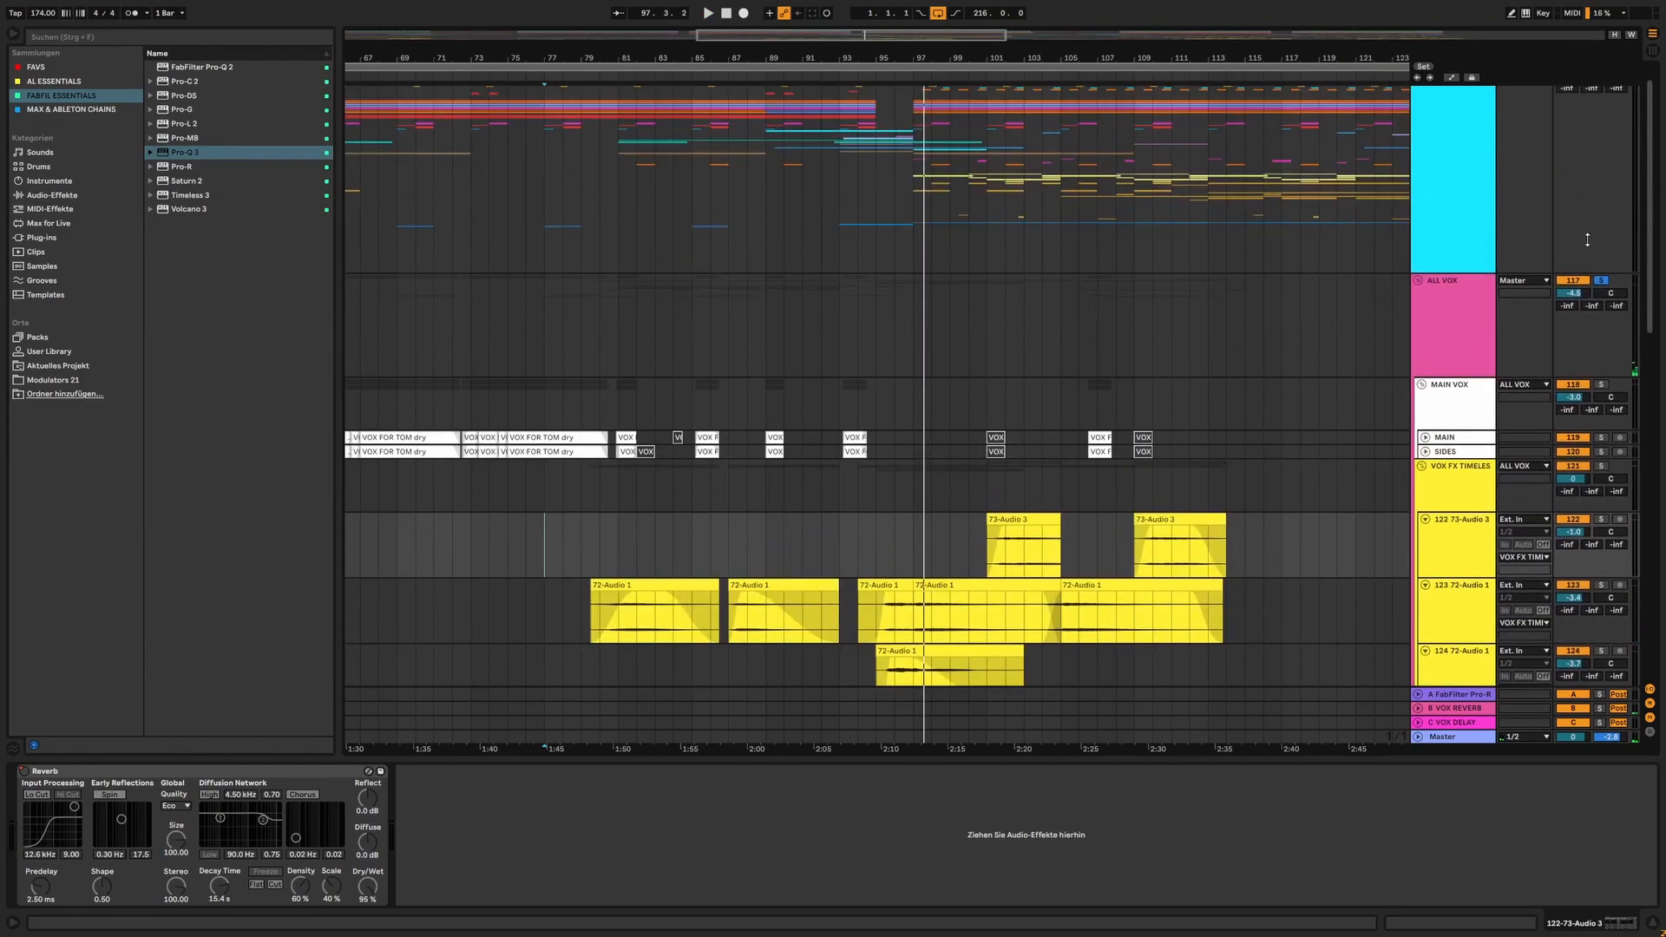
{"action": "left_click", "coordinate": [596, 318]}
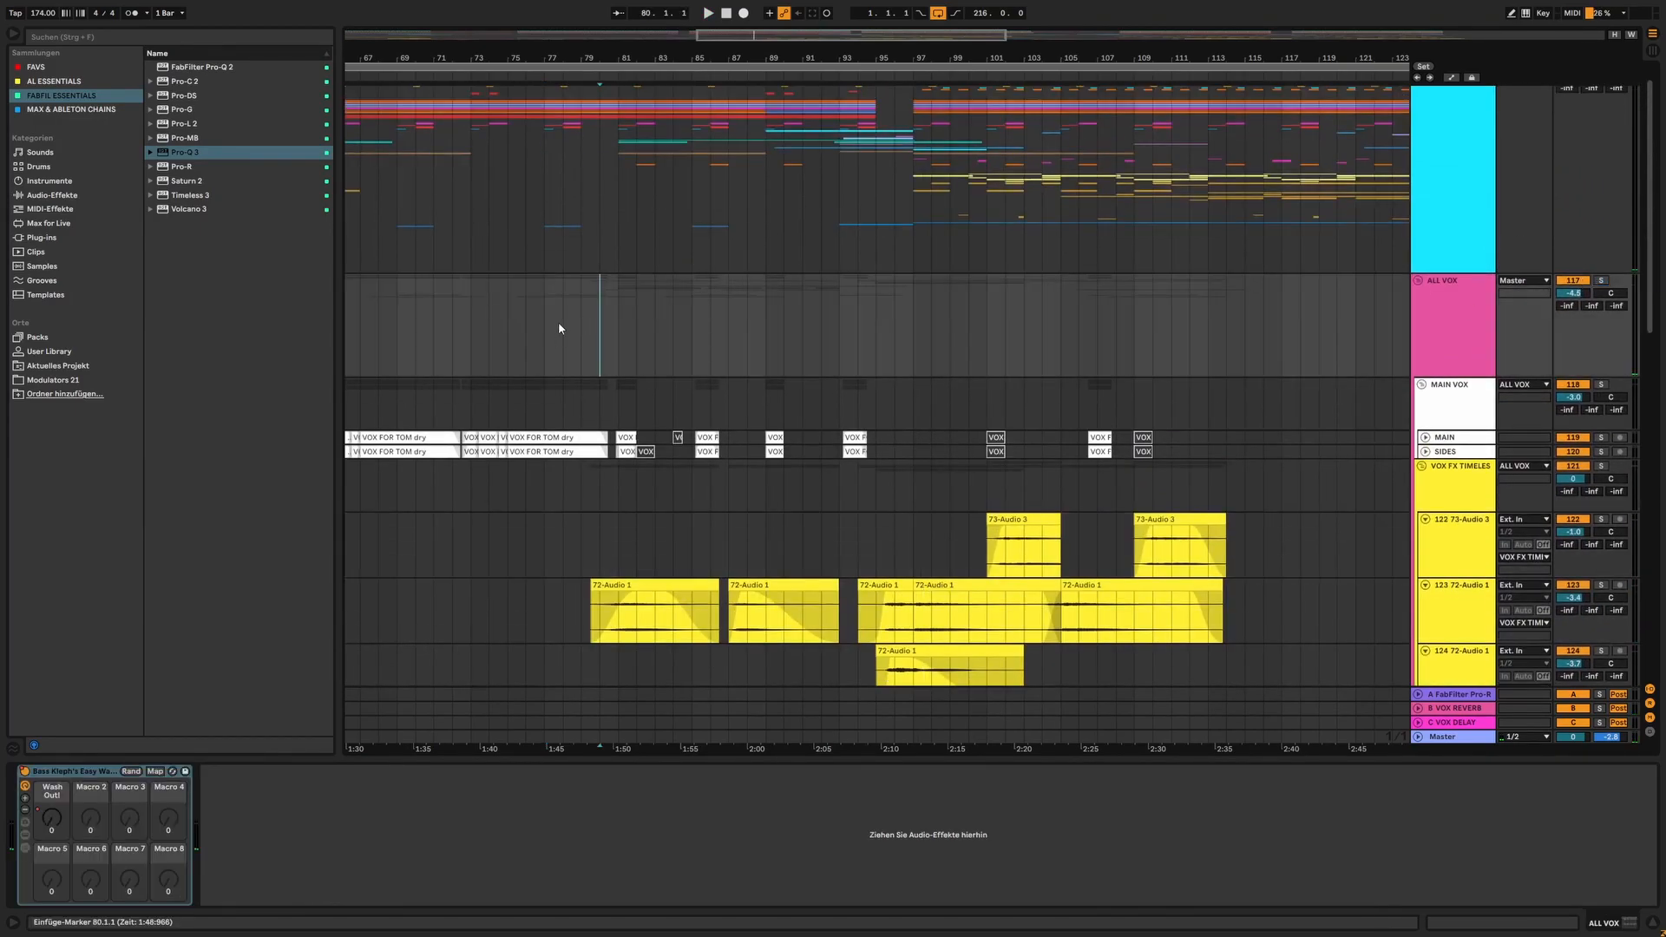
{"action": "mouse_move", "coordinate": [633, 60]}
{"action": "left_mouse_down"}
{"action": "mouse_move", "coordinate": [716, 55]}
{"action": "mouse_move", "coordinate": [599, 54]}
{"action": "left_mouse_up"}
{"action": "left_click", "coordinate": [622, 333]}
{"action": "scroll", "coordinate": [855, 262], "scroll_direction": "down", "scroll_amount": 2}
{"action": "scroll", "coordinate": [878, 257], "scroll_direction": "up", "scroll_amount": 3}
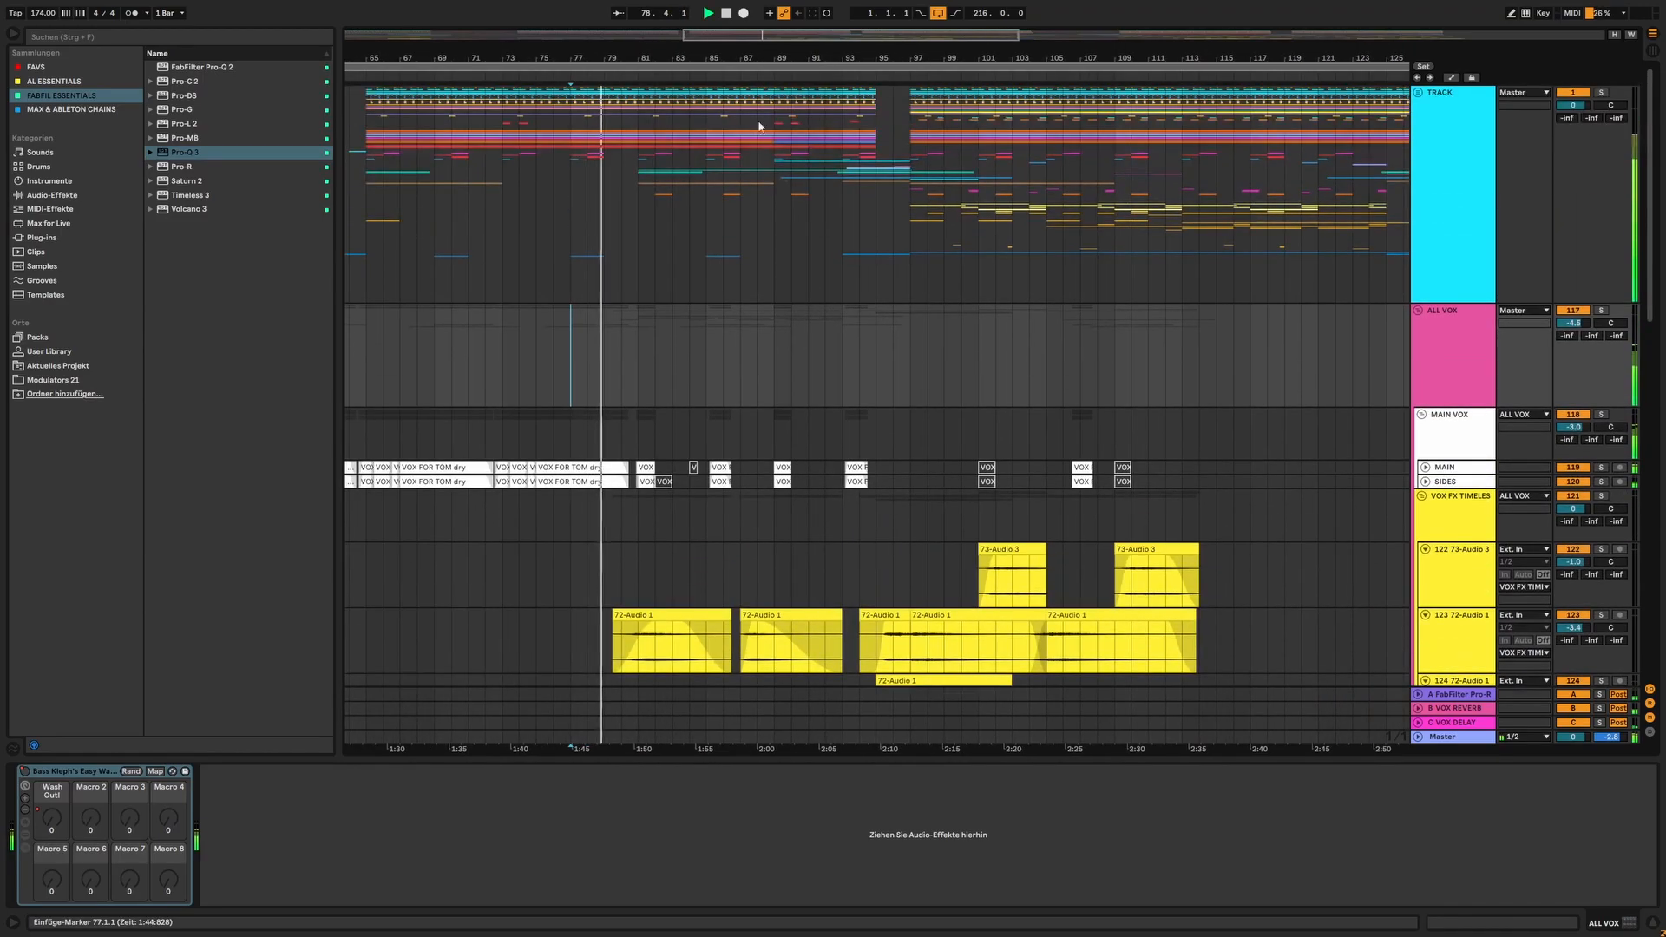
{"action": "scroll", "coordinate": [720, 220], "scroll_direction": "down", "scroll_amount": 3}
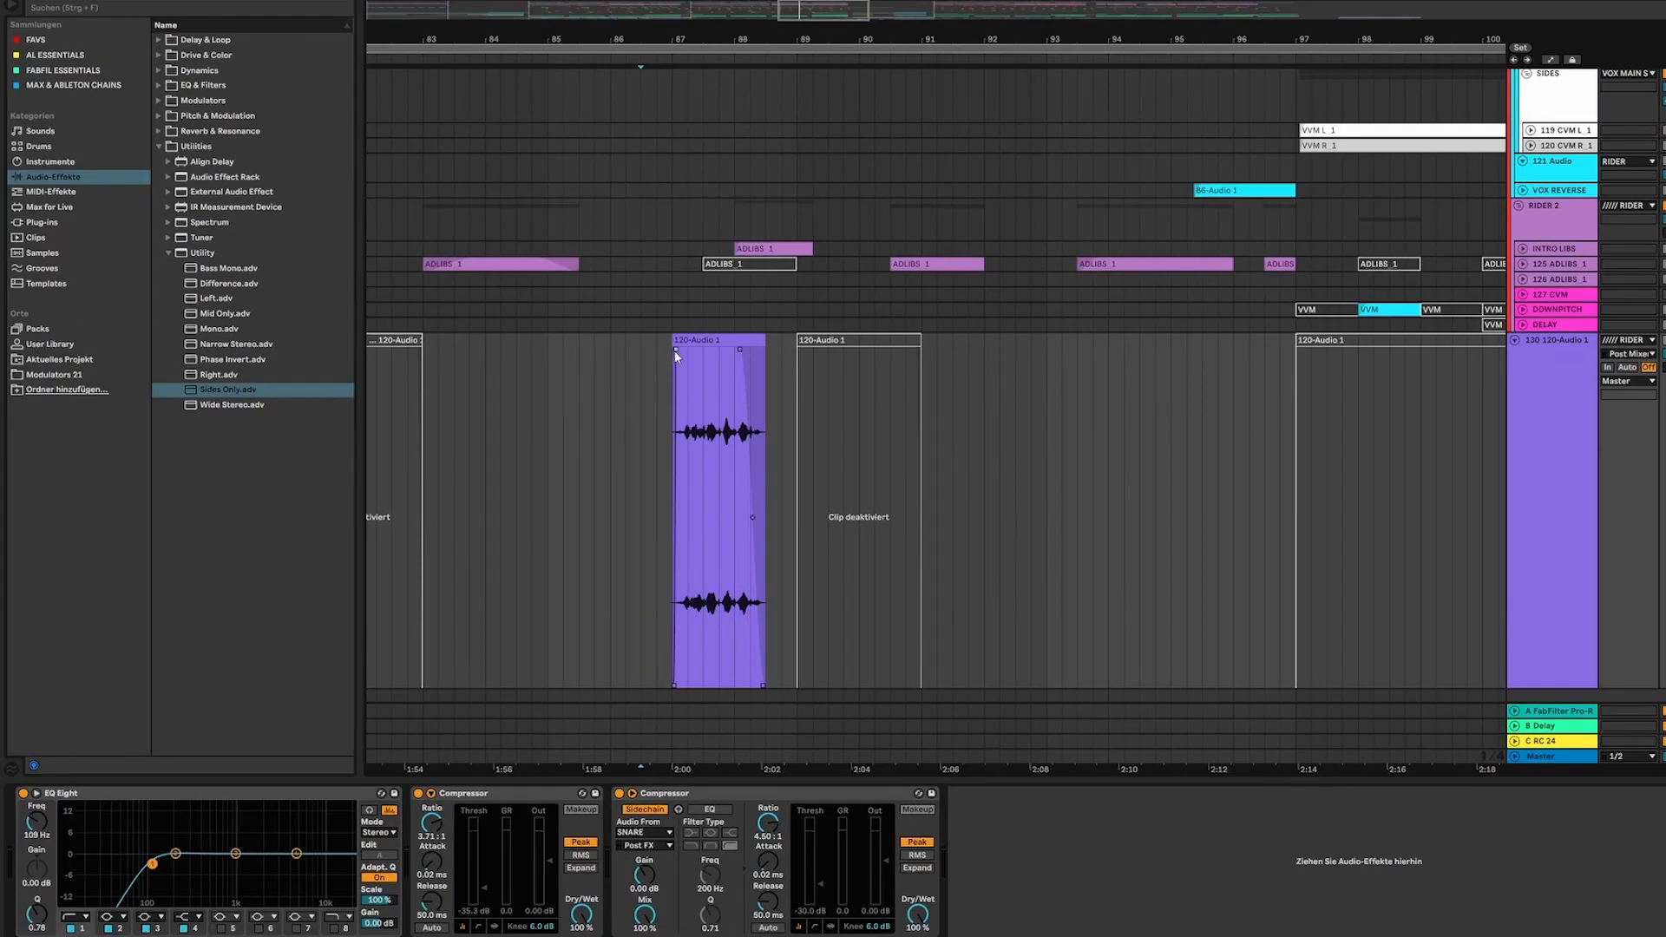
Select the active vocal clip at bar 87 on the 120-Audio 1 track and play it
{"action": "left_click_drag", "start_coordinate": [655, 367], "coordinate": [799, 392]}
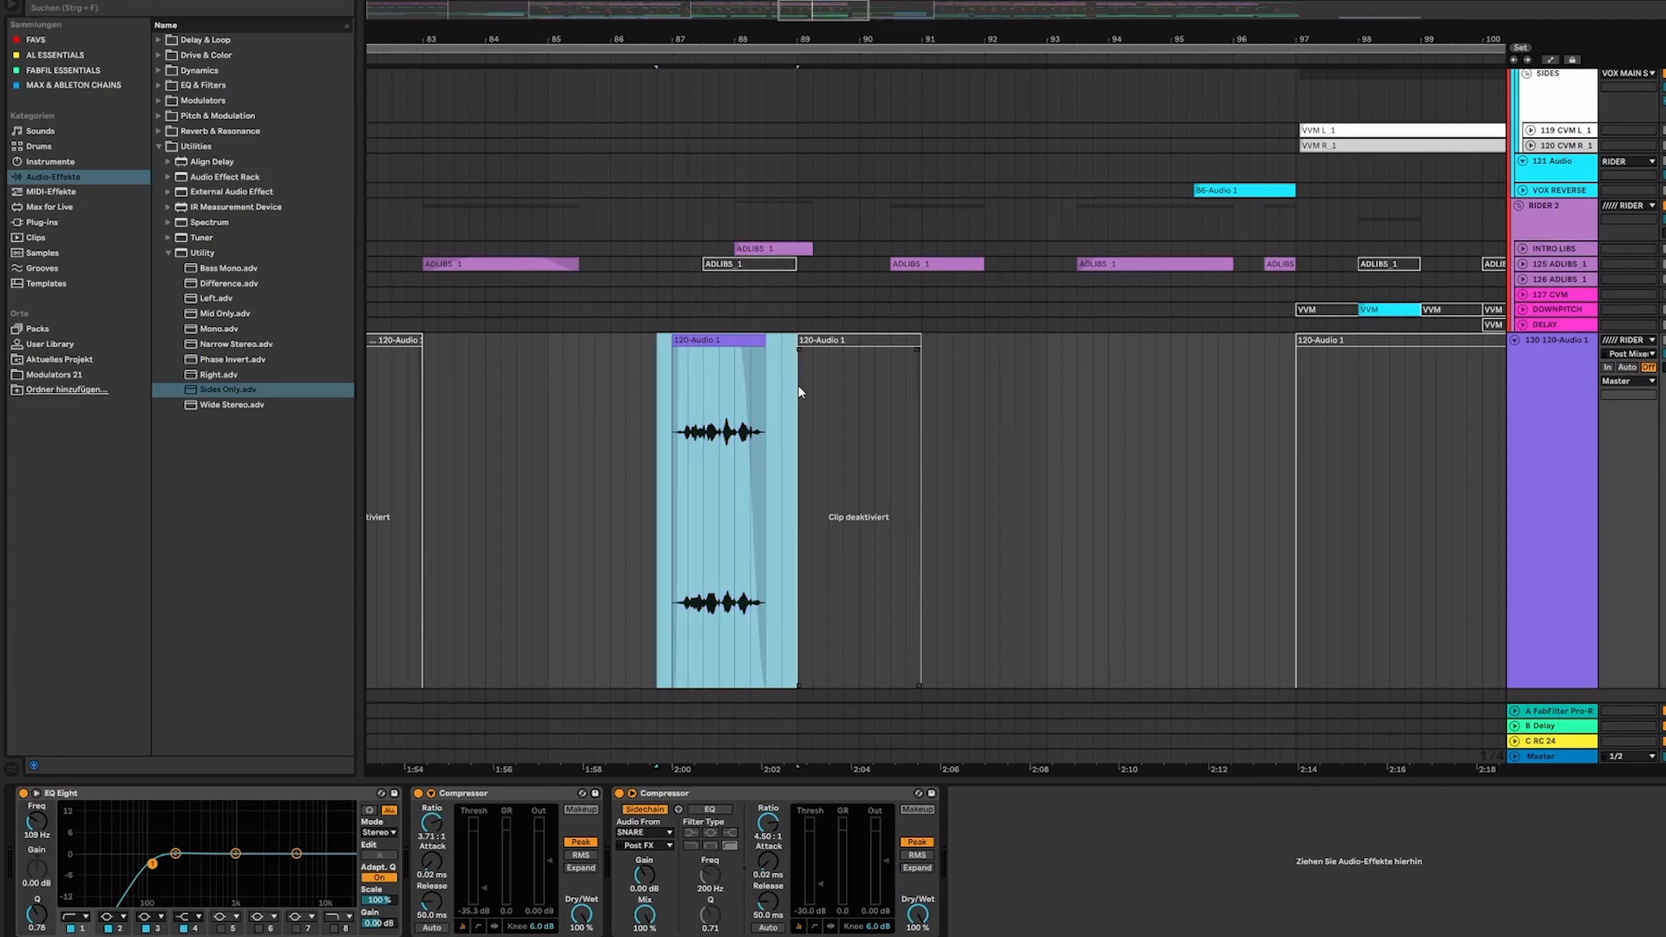
{"action": "left_click", "coordinate": [724, 353]}
{"action": "key", "text": "space"}
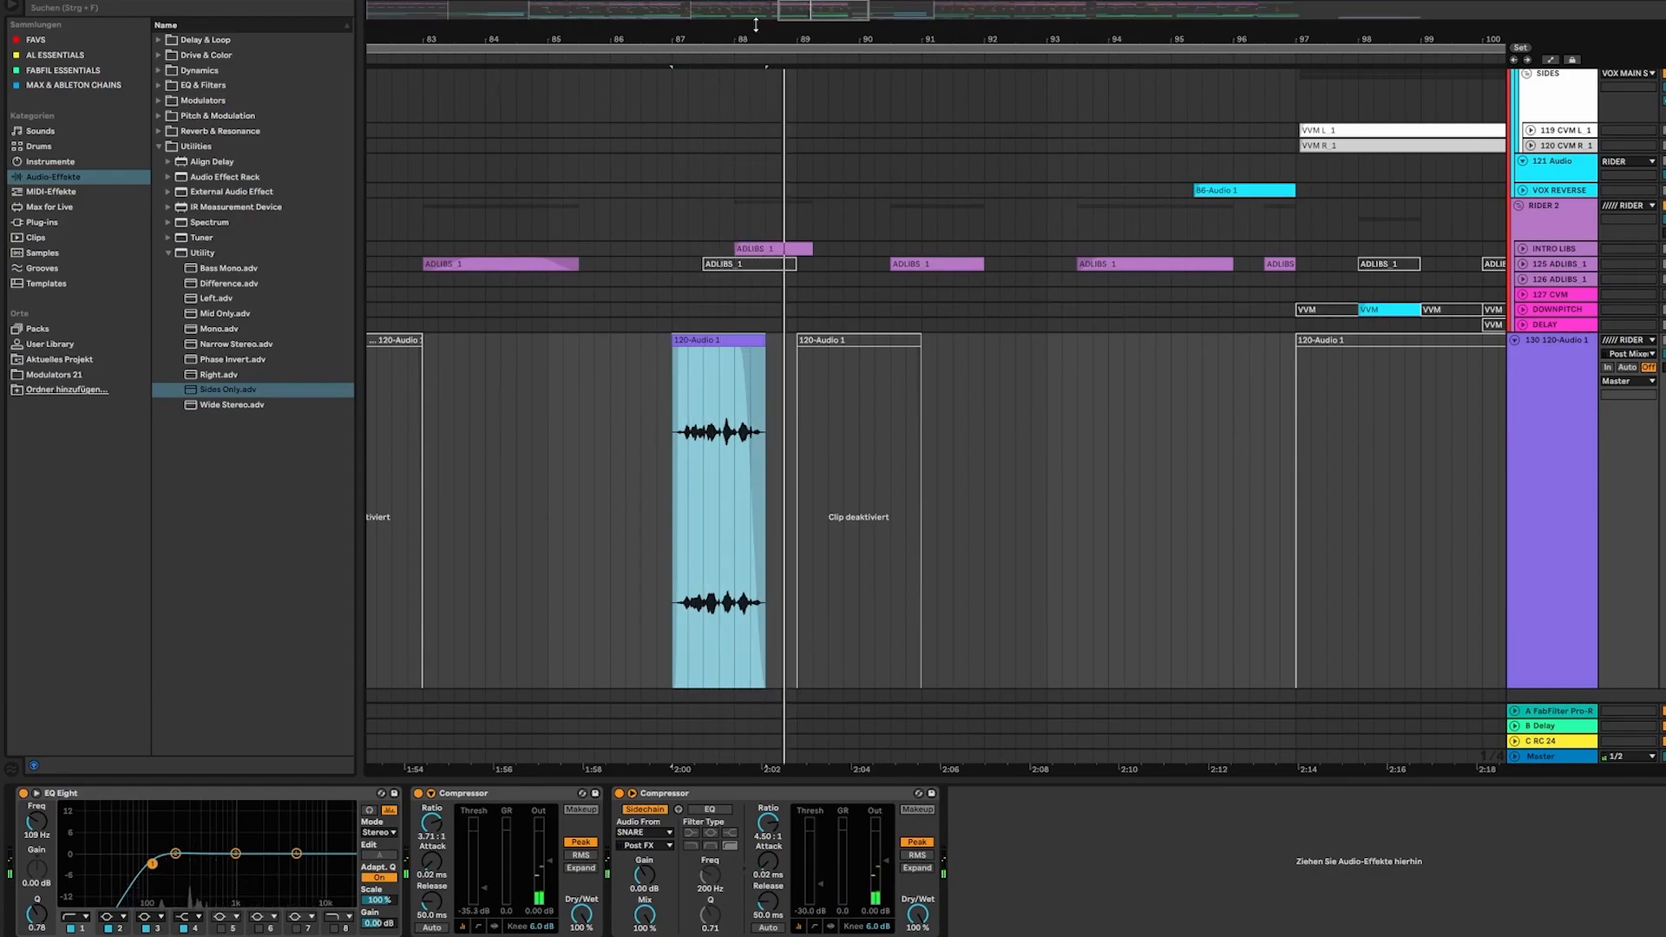
{"action": "scroll", "coordinate": [661, 434], "scroll_direction": "down", "scroll_amount": 3}
{"action": "scroll", "coordinate": [668, 499], "scroll_direction": "up", "scroll_amount": 3}
Play the arrangement from the middle of bar 82 through the vocal clip at bar 87, and place the insert marker at bar 85
{"action": "left_click", "coordinate": [668, 499]}
{"action": "scroll", "coordinate": [708, 486], "scroll_direction": "up", "scroll_amount": 3}
{"action": "scroll", "coordinate": [739, 466], "scroll_direction": "down", "scroll_amount": 5}
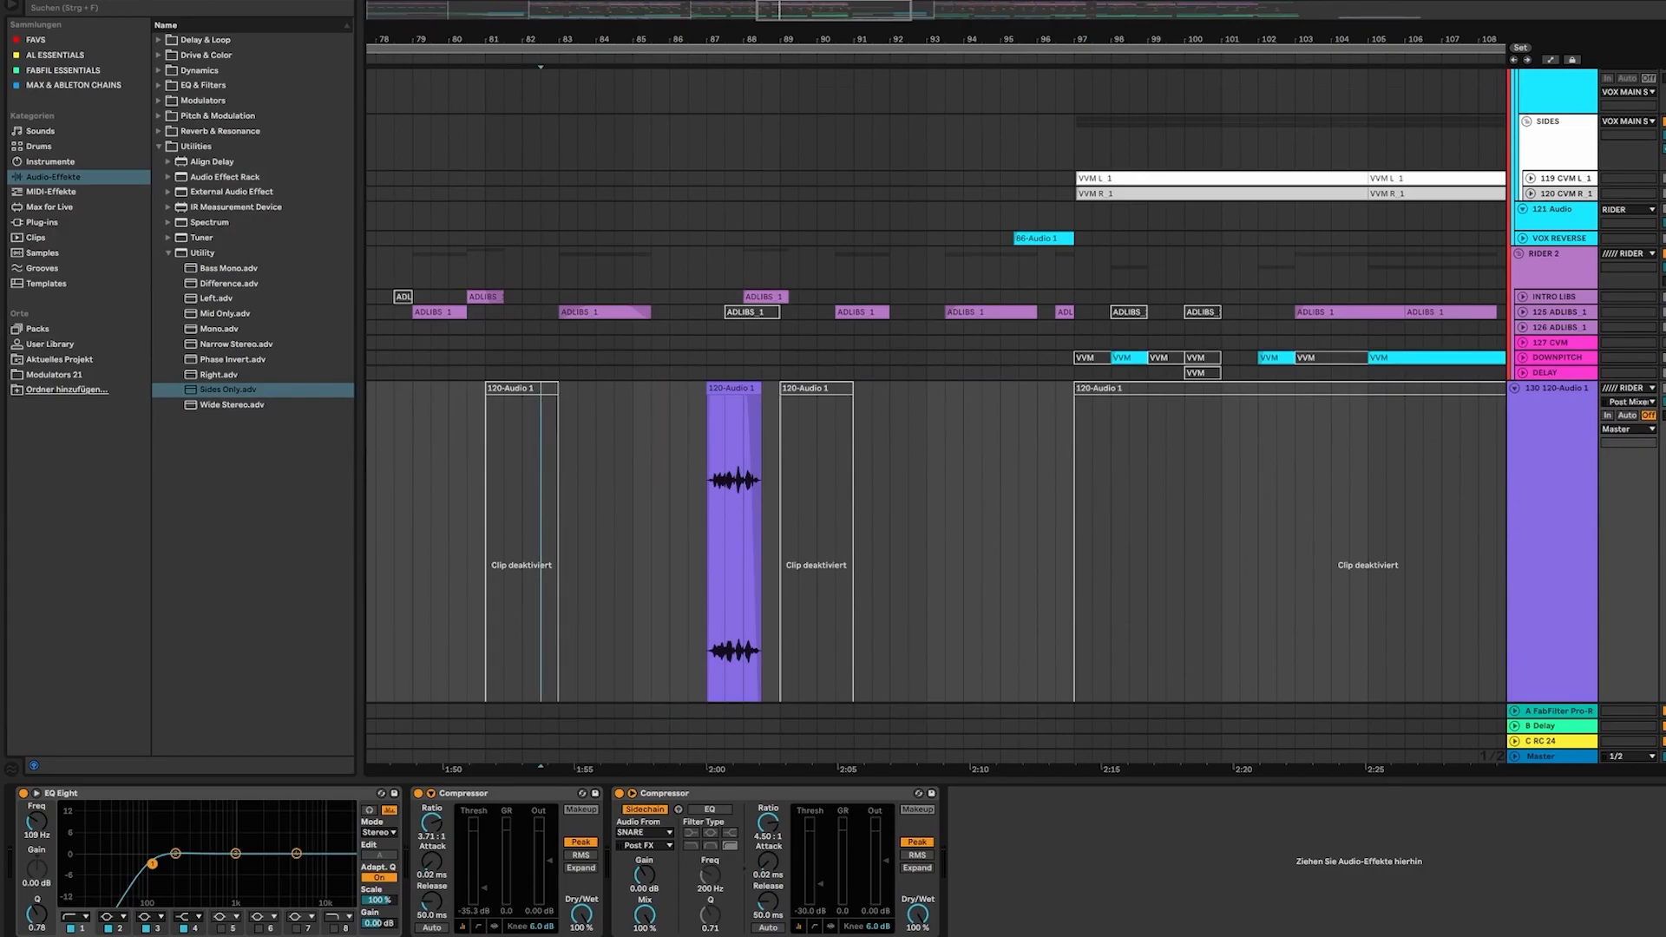
{"action": "key", "text": "space"}
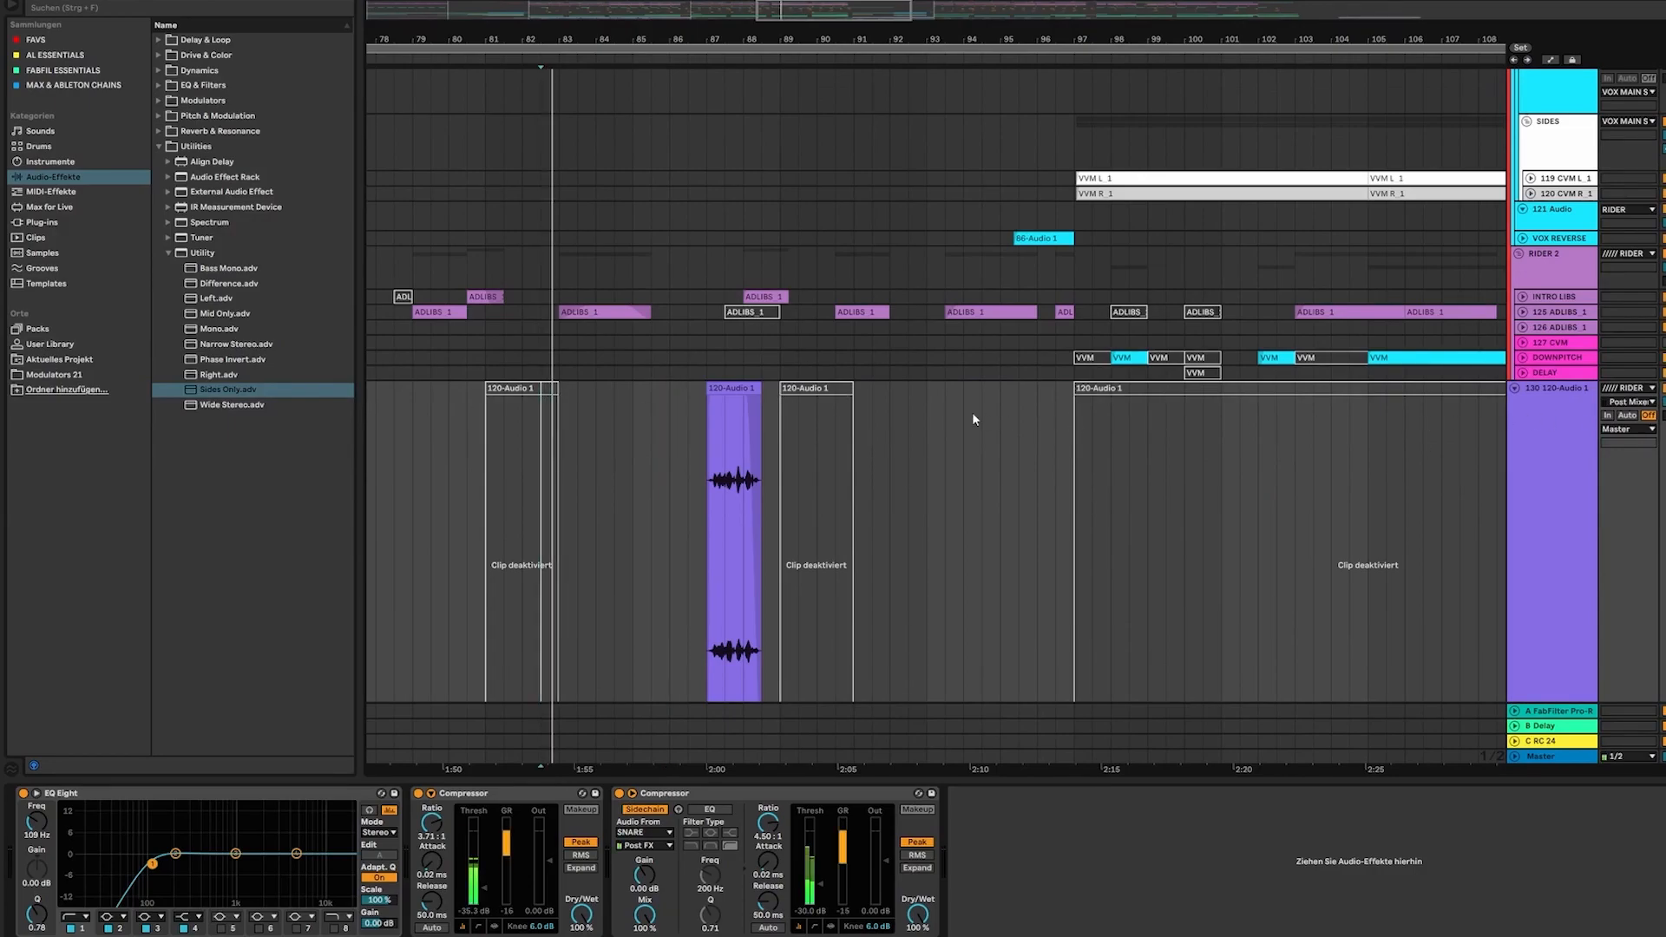
{"action": "left_click", "coordinate": [631, 420]}
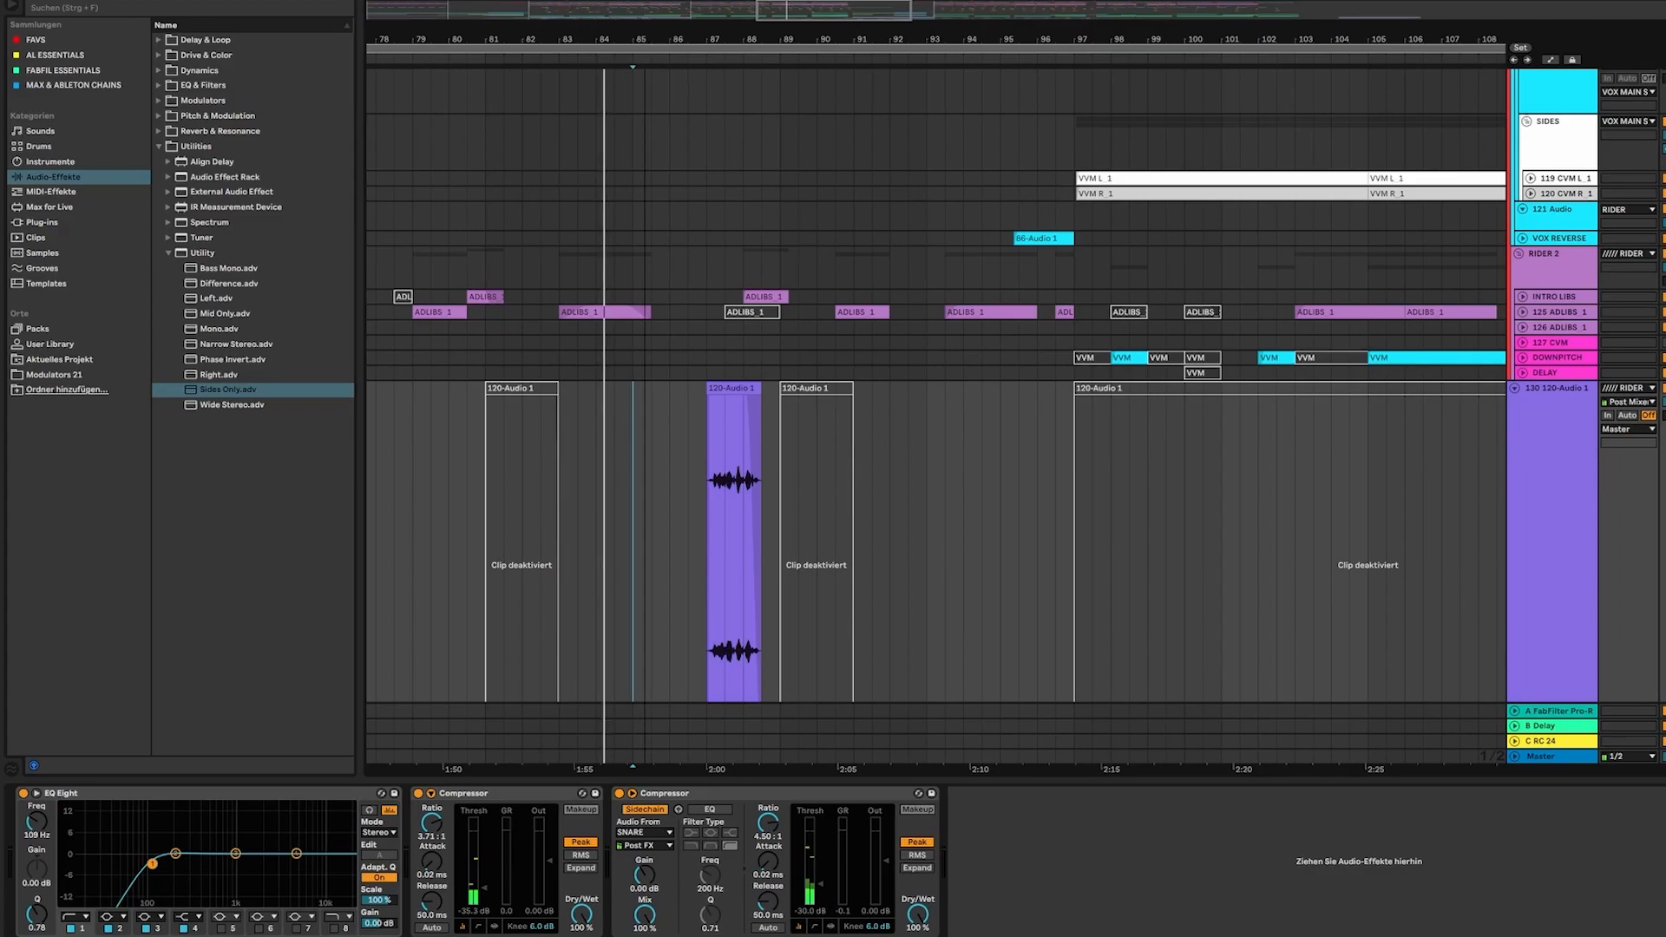
{"action": "scroll", "coordinate": [748, 138], "scroll_direction": "up", "scroll_amount": 2}
{"action": "scroll", "coordinate": [799, 258], "scroll_direction": "up", "scroll_amount": 1}
{"action": "scroll", "coordinate": [1084, 361], "scroll_direction": "down", "scroll_amount": 2}
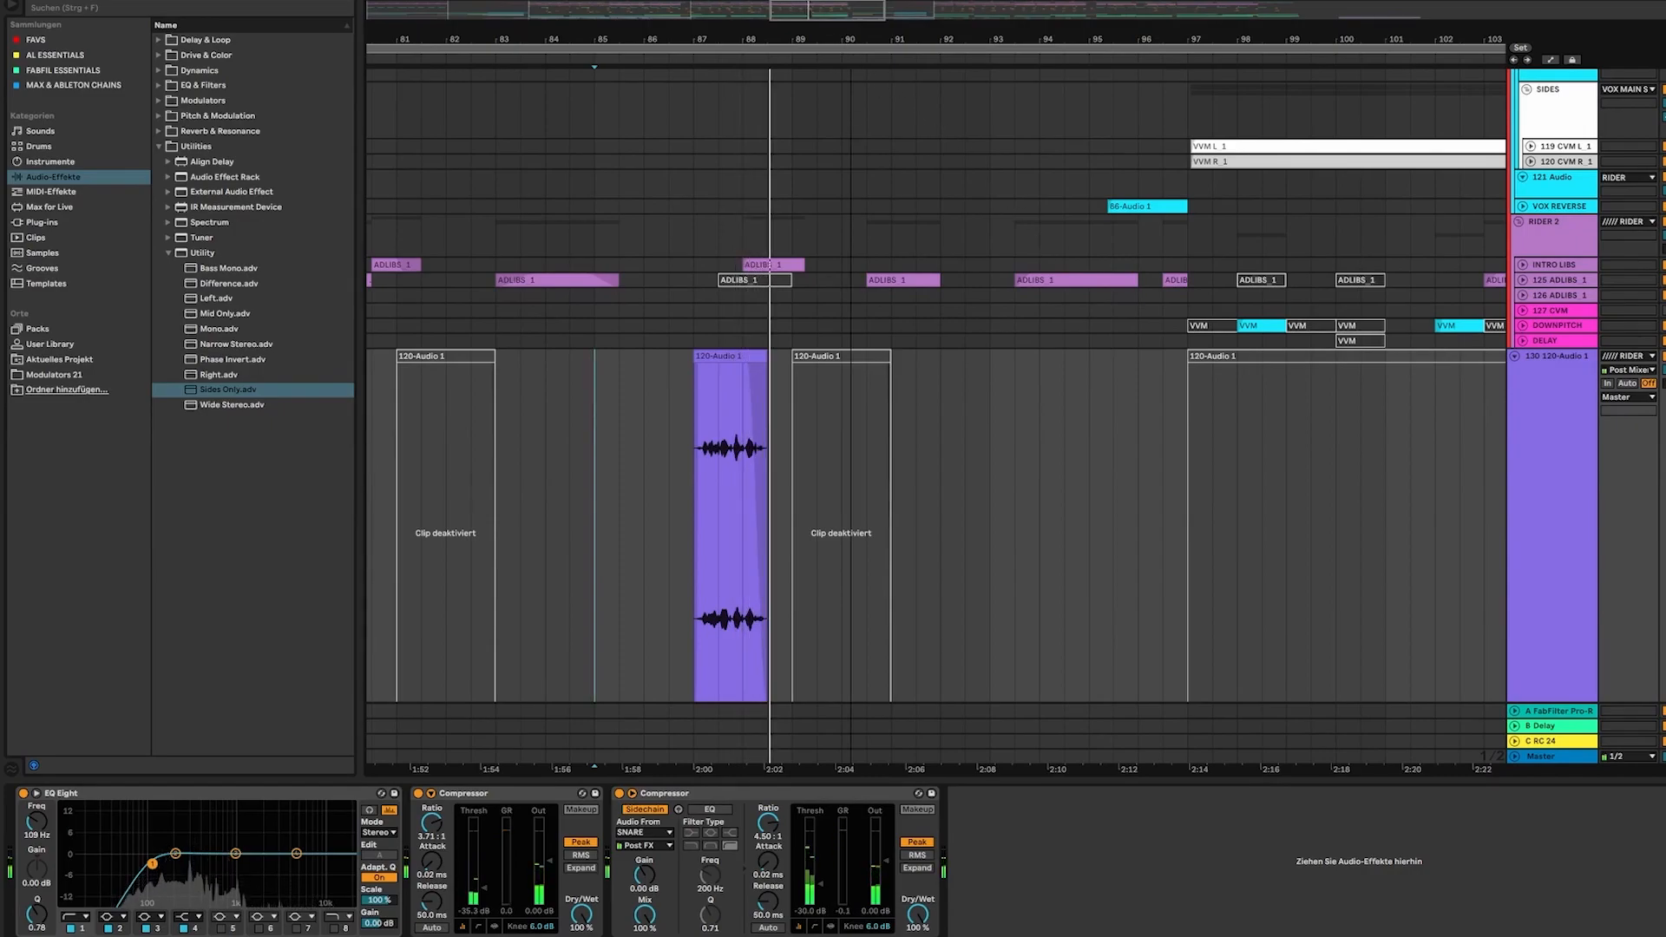
{"action": "scroll", "coordinate": [948, 136], "scroll_direction": "down", "scroll_amount": 3}
{"action": "scroll", "coordinate": [806, 279], "scroll_direction": "up", "scroll_amount": 2}
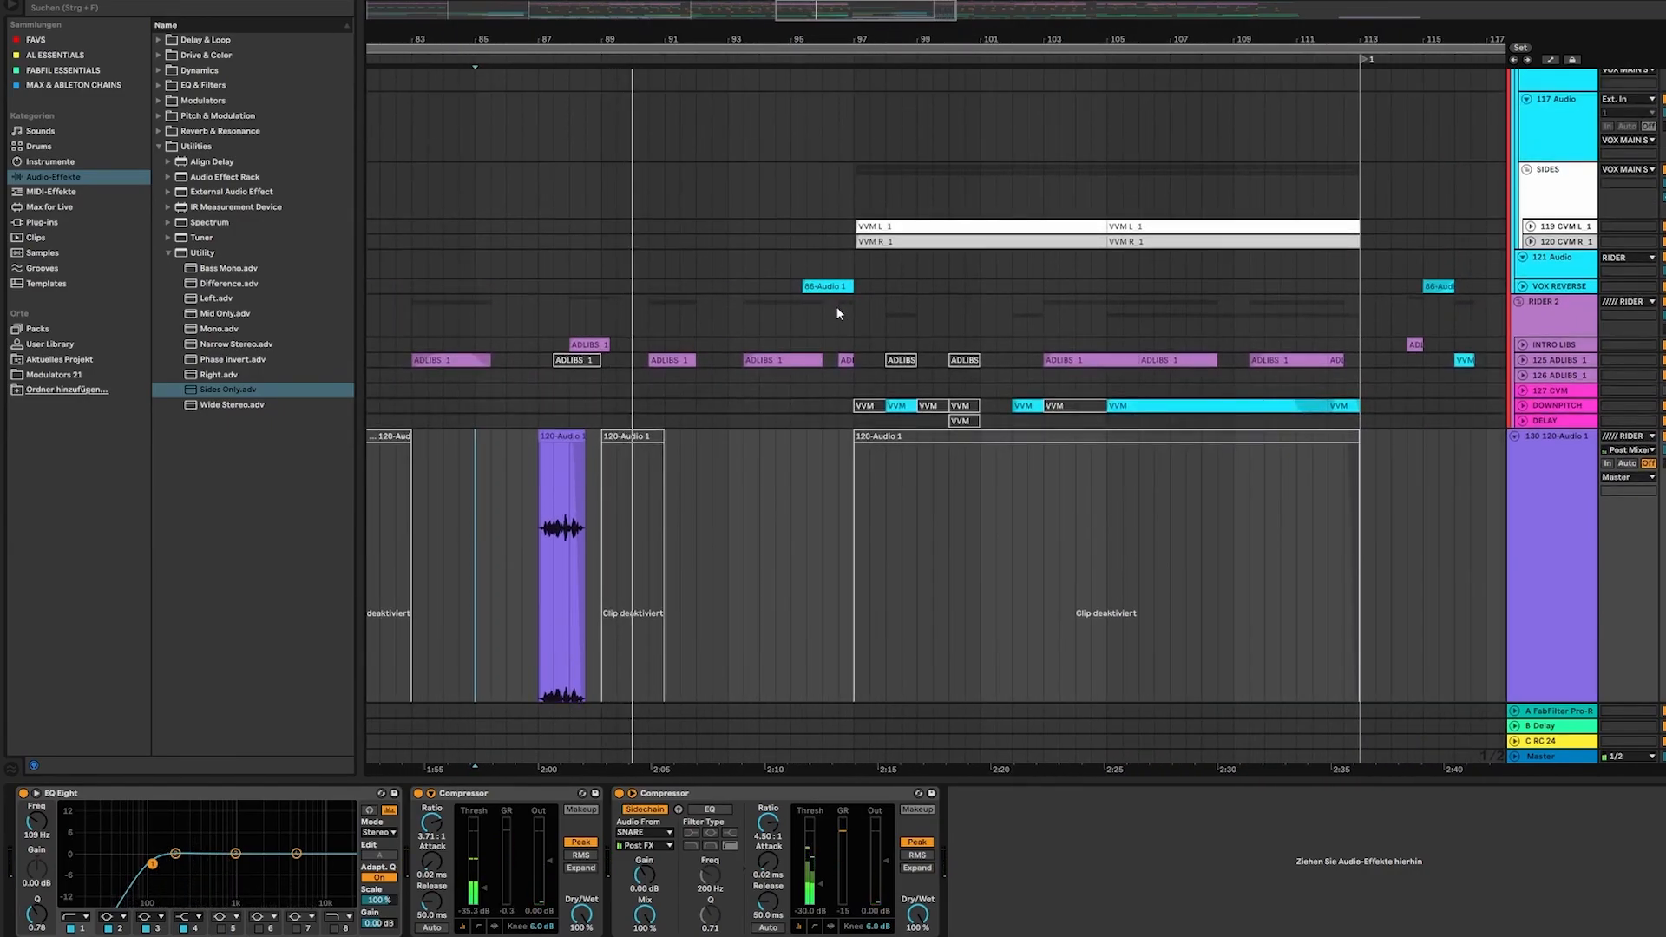